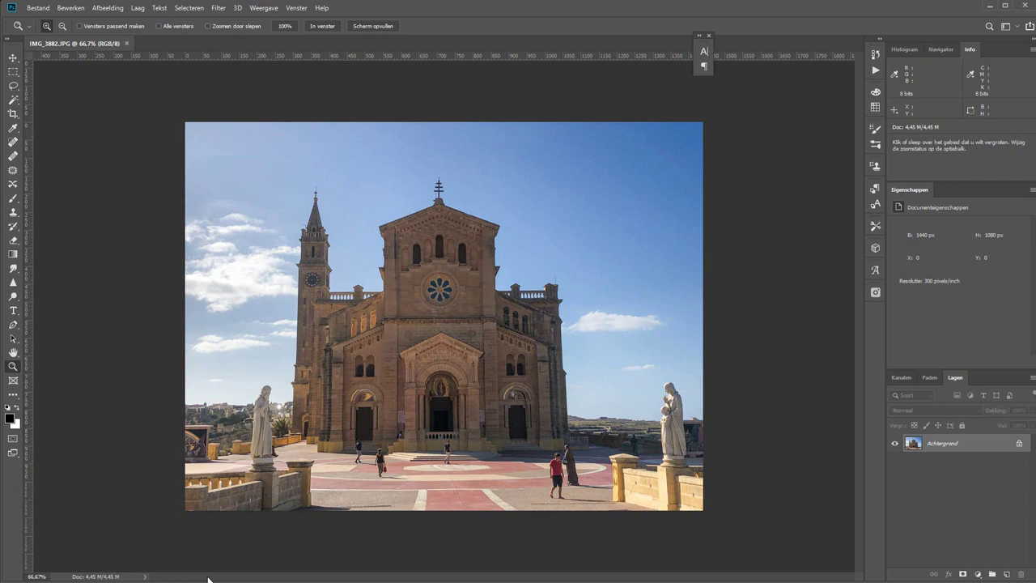
# Open IMG_3885.JPG from the kerk folder as a second document and compare it with IMG_3882.JPG.
pyautogui.click(82, 572)
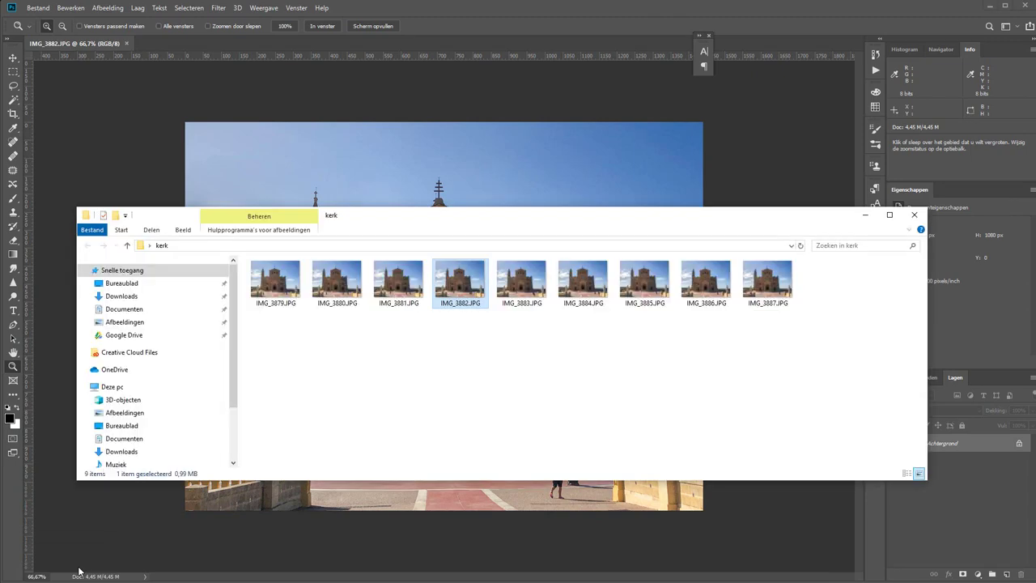
pyautogui.moveTo(652, 308); pyautogui.dragTo(619, 31)
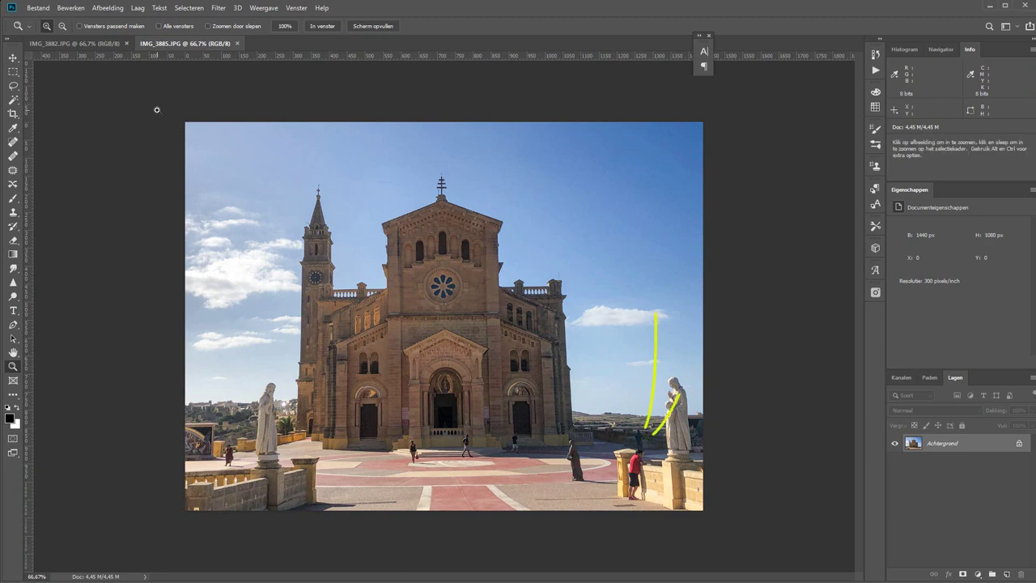
pyautogui.hotkey('ctrl', 'Tab')
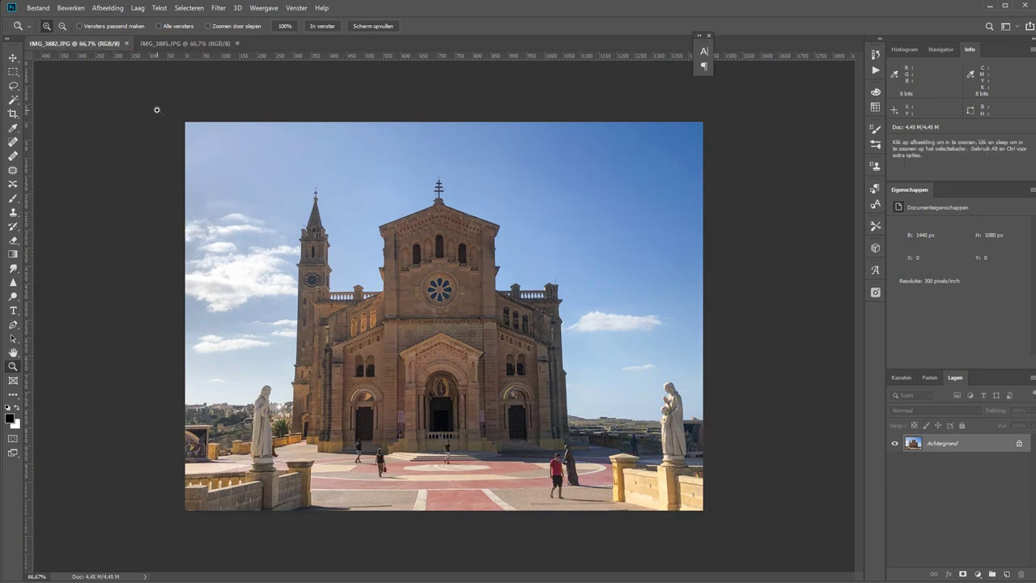
pyautogui.hotkey('ctrl', 'Tab')
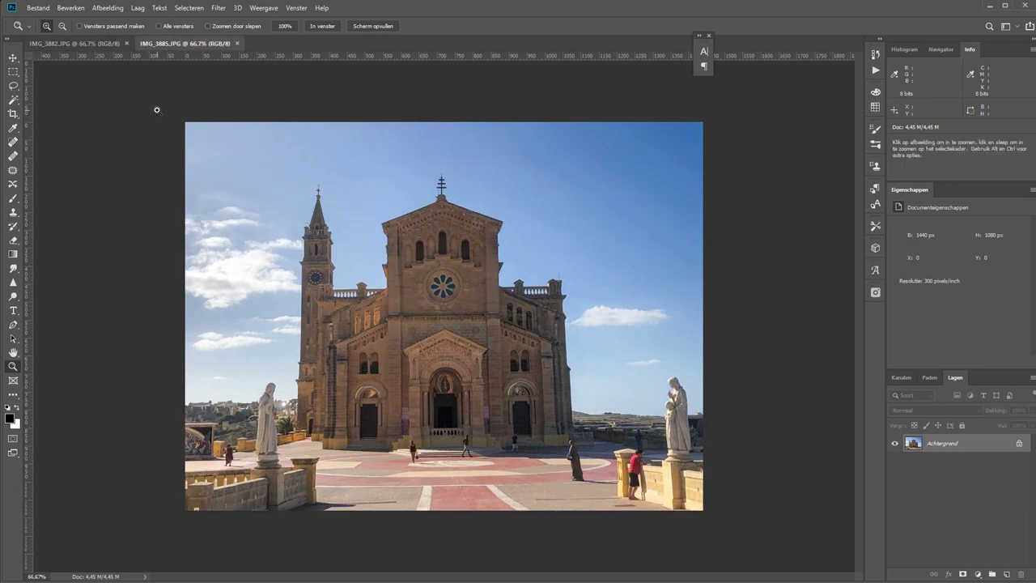
pyautogui.hotkey('ctrl', 'Tab')
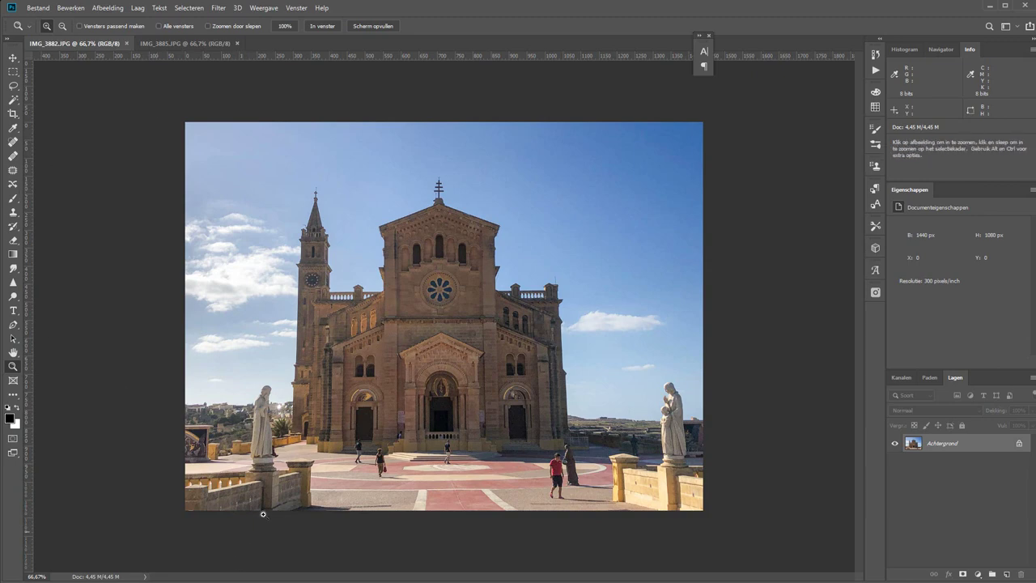
# Clear the file selection in the kerk folder window and dismiss it.
pyautogui.hotkey('alt', 'Tab')
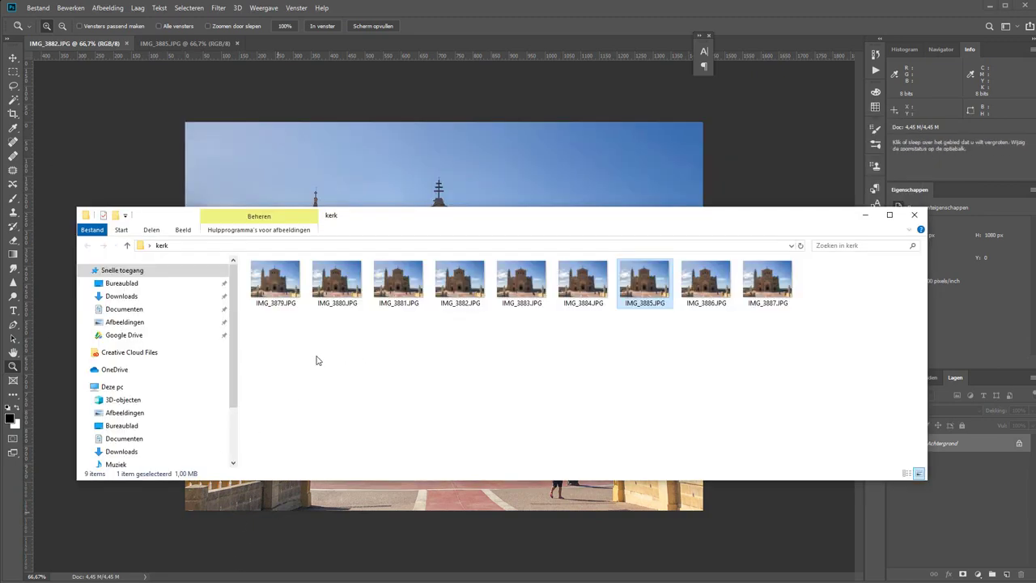
pyautogui.click(276, 338)
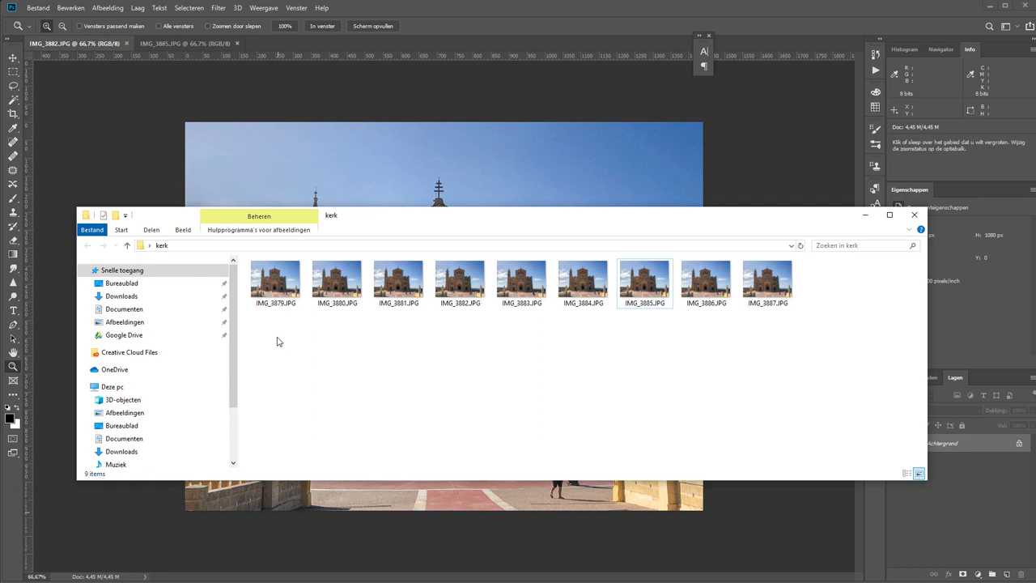
pyautogui.click(560, 13)
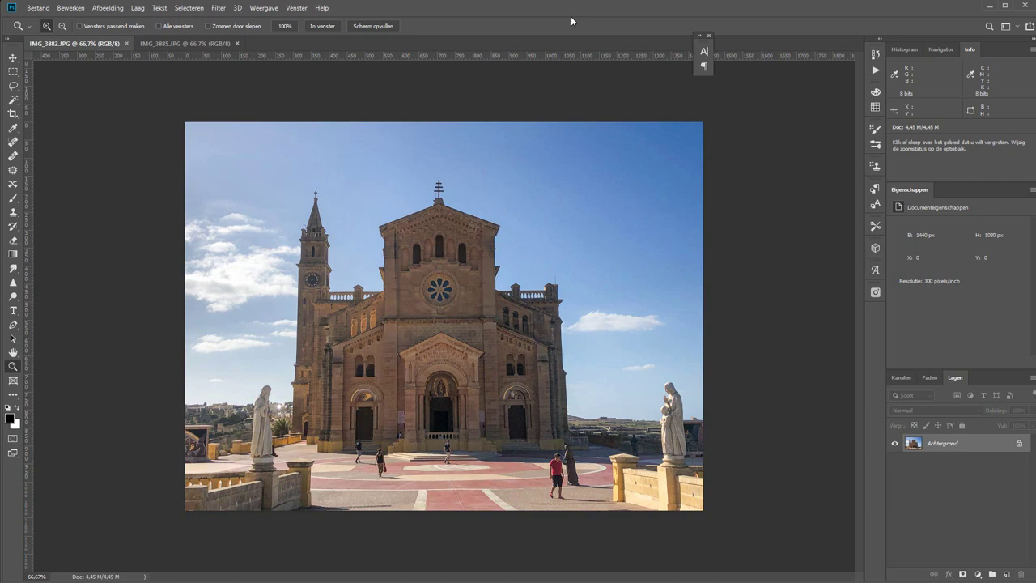
# Flip between IMG_3882 and IMG_3885 once more, then close both documents.
pyautogui.hotkey('ctrl', 'Tab')
pyautogui.hotkey('ctrl', 'Tab')
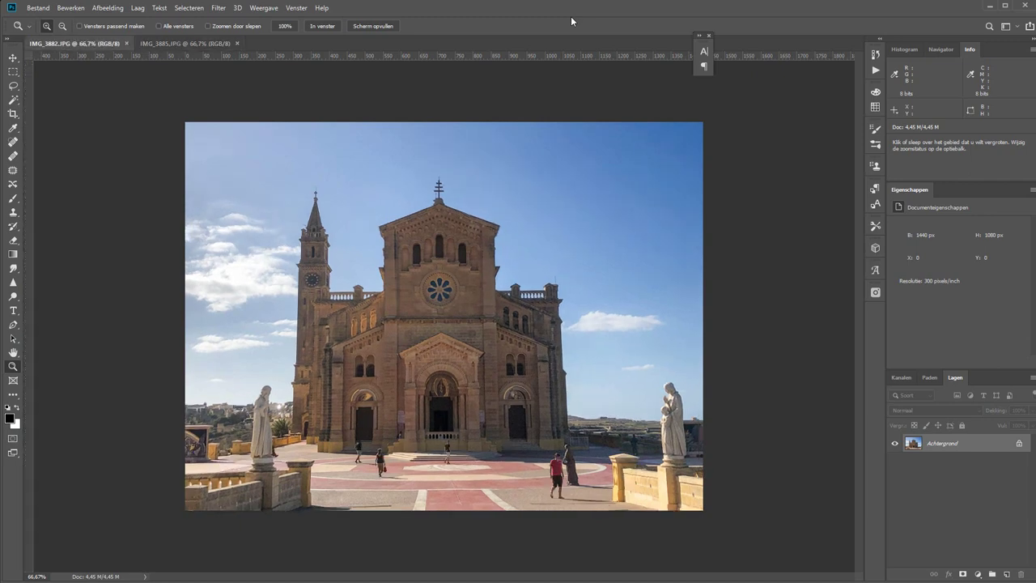
pyautogui.hotkey('ctrl', 'Tab')
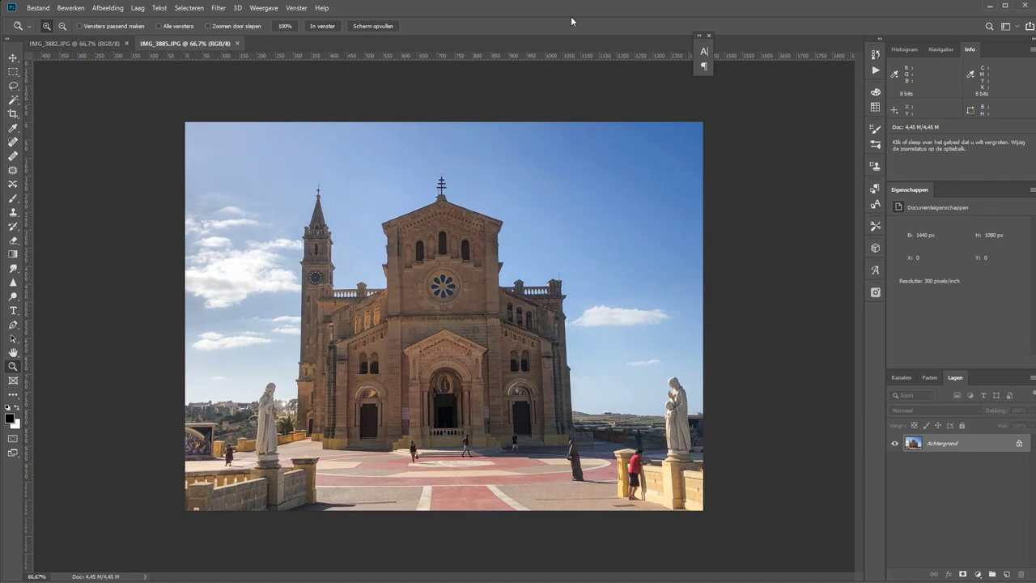
pyautogui.hotkey('ctrl', 'Tab')
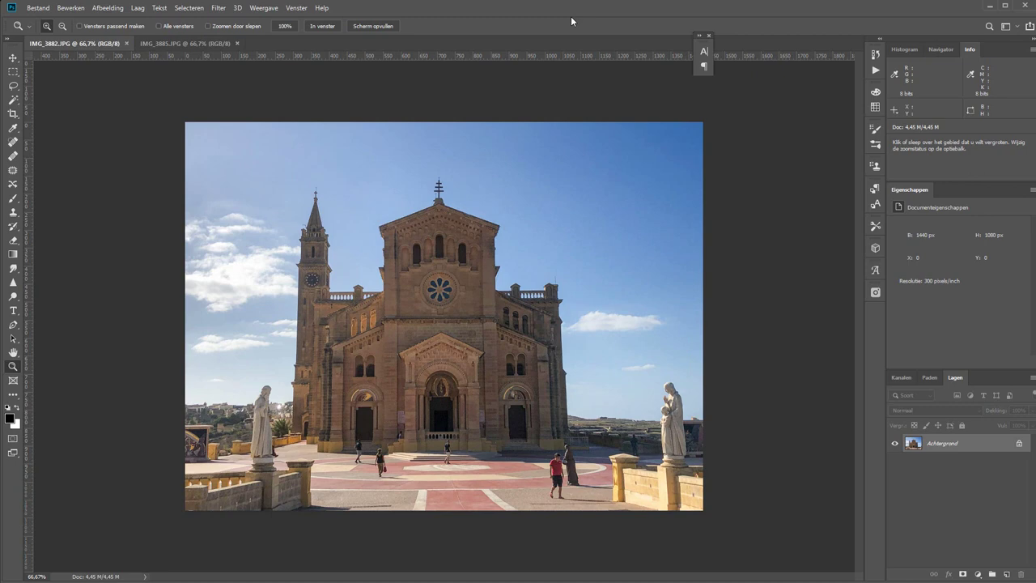
pyautogui.hotkey('ctrl', 'Tab')
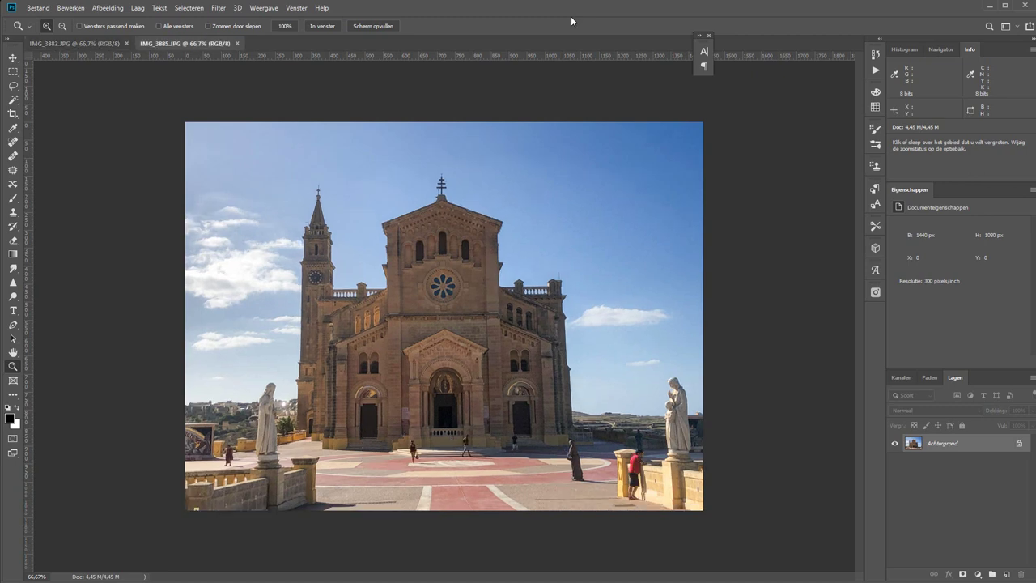
pyautogui.hotkey('ctrl', 'Tab')
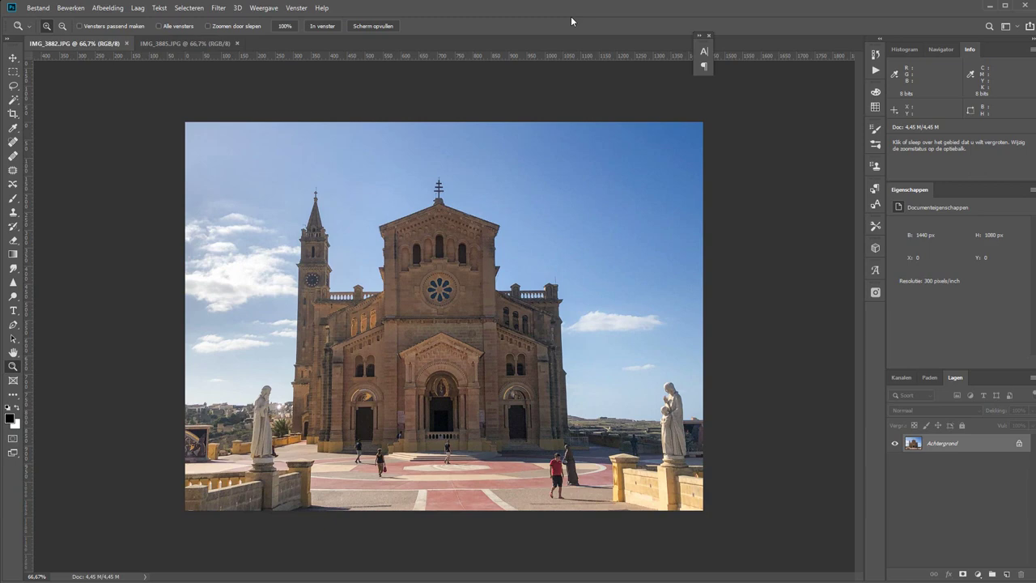
pyautogui.hotkey('ctrl', 'w')
pyautogui.hotkey('ctrl', 'w')
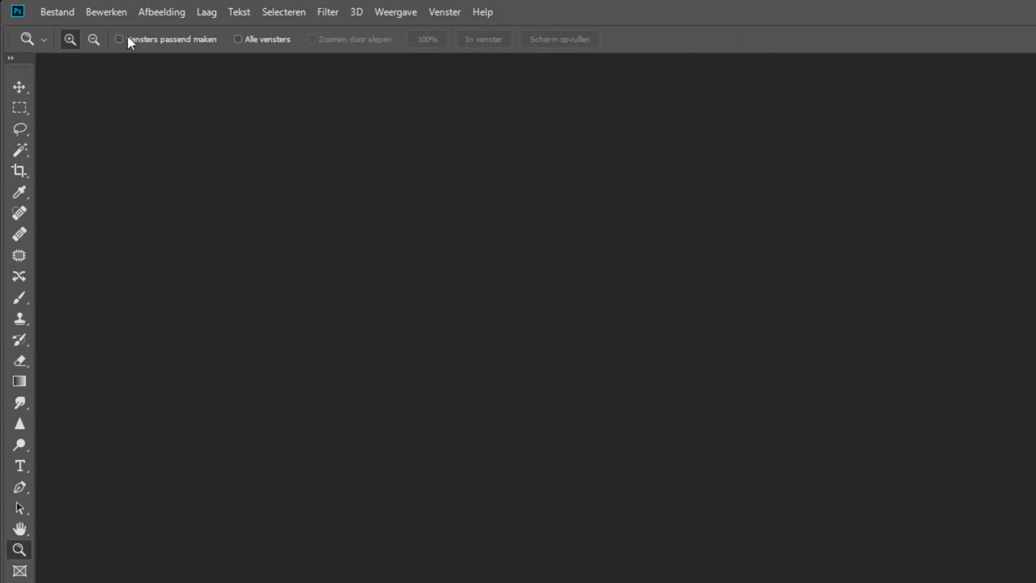
# Start Load Files into Stack and choose IMG_3879–IMG_3887.JPG from the desktop kerk folder.
pyautogui.click(57, 14)
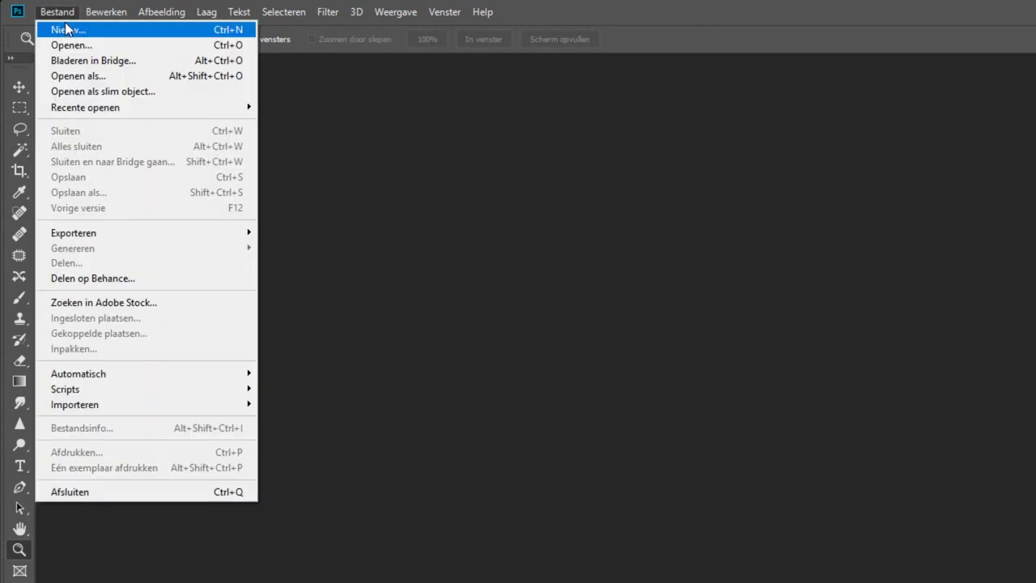
pyautogui.moveTo(145, 389)
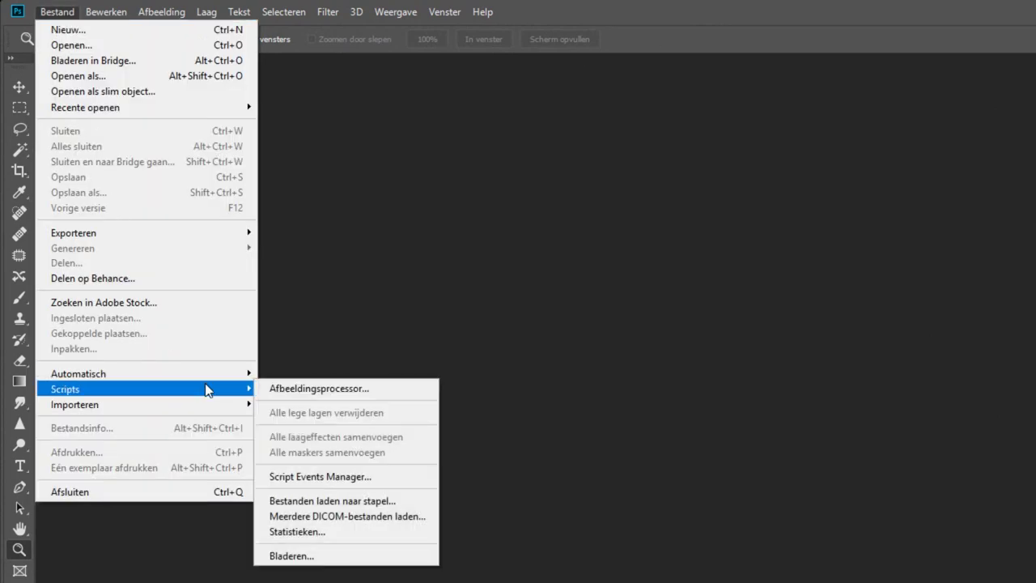
pyautogui.click(364, 504)
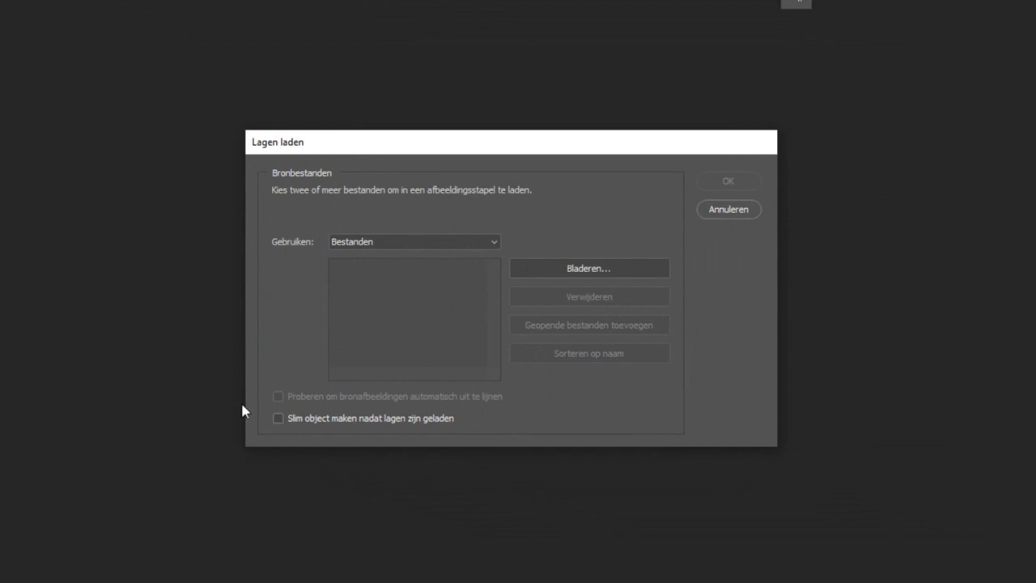
pyautogui.click(571, 271)
pyautogui.click(332, 417)
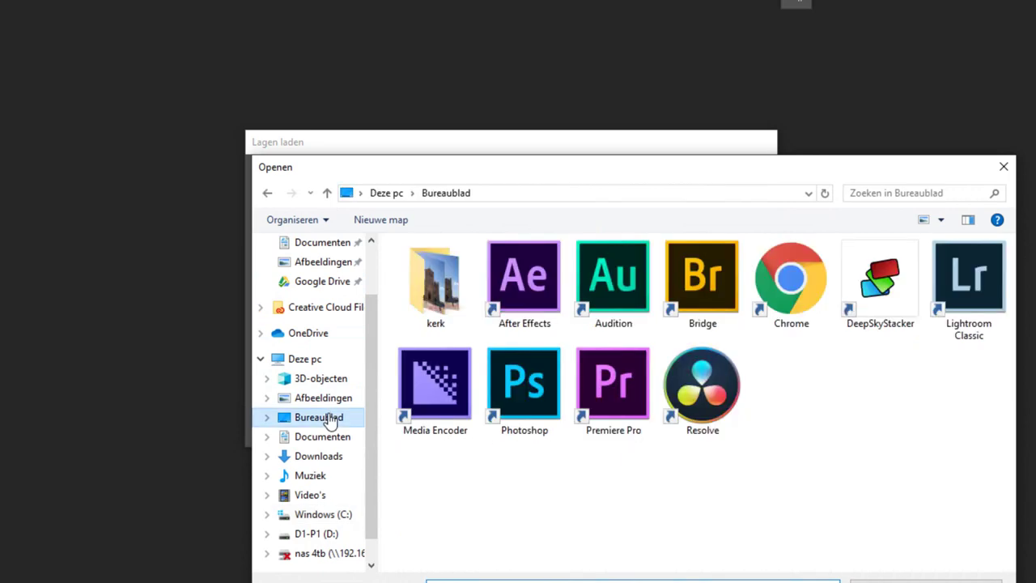
pyautogui.doubleClick(429, 290)
pyautogui.moveTo(420, 445); pyautogui.dragTo(1026, 247)
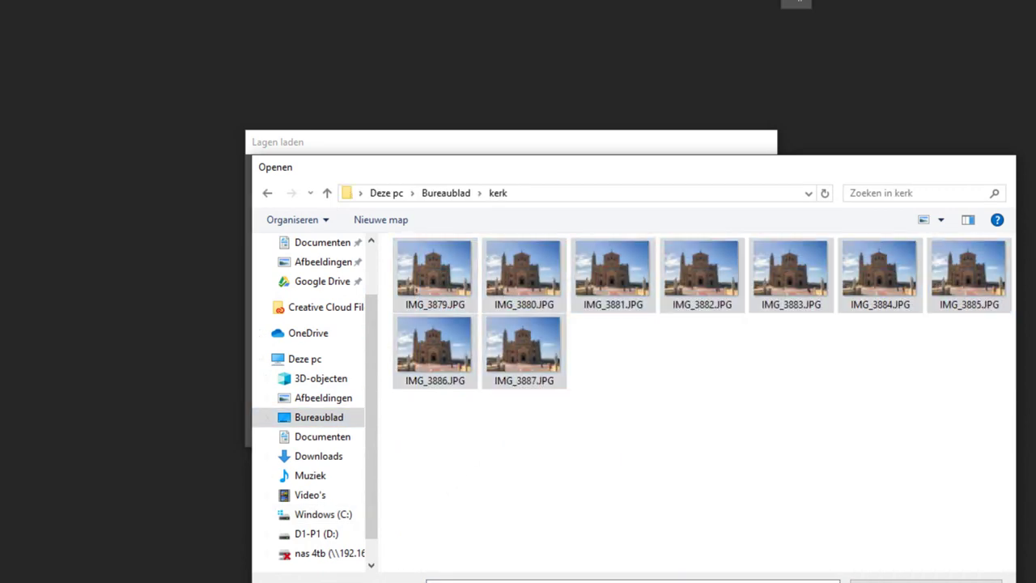
pyautogui.press('Return')
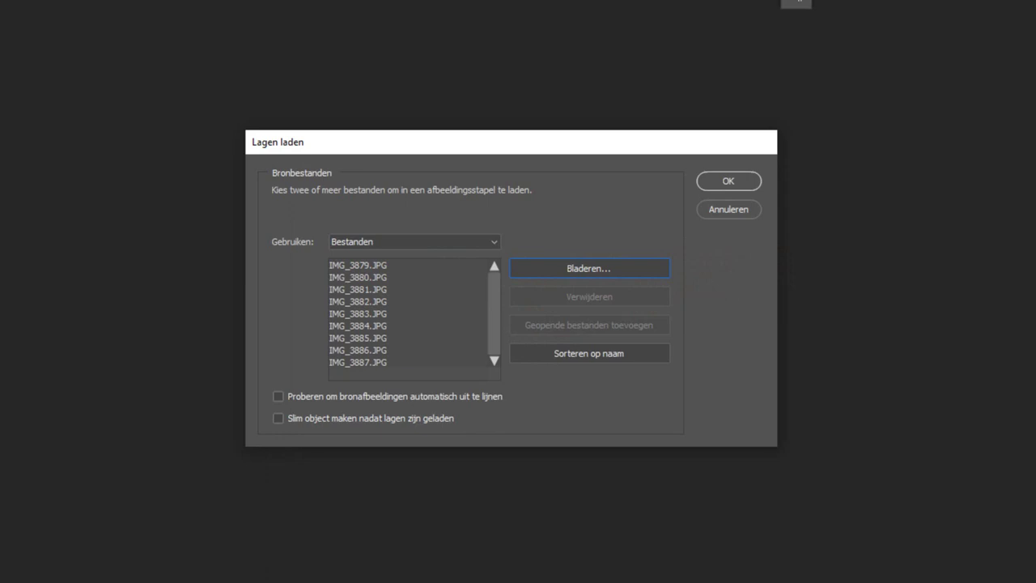
# Load the nine photos as layers with auto-align and smart-object conversion both left off.
pyautogui.click(278, 396)
pyautogui.click(279, 417)
pyautogui.click(279, 417)
pyautogui.click(279, 395)
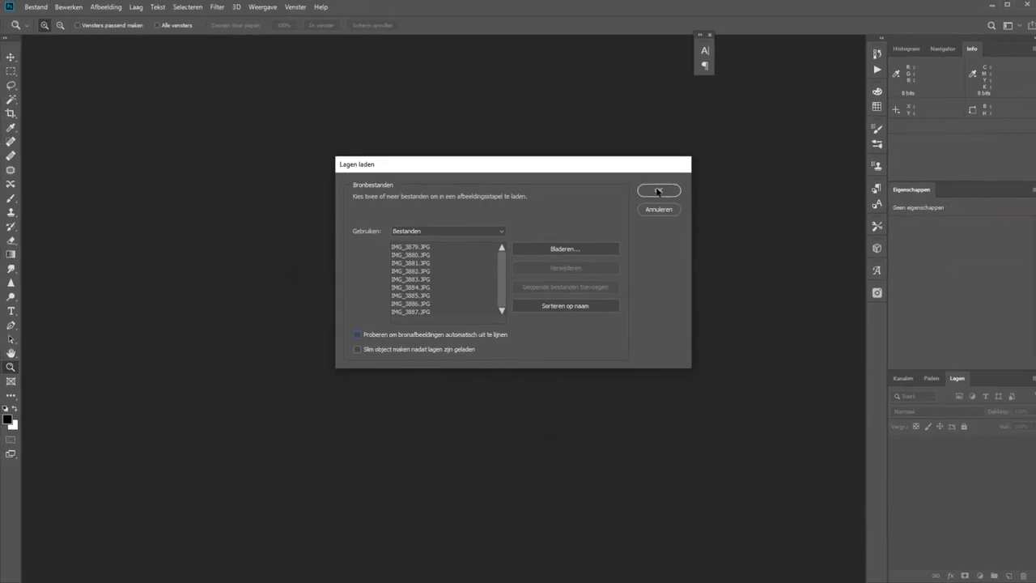
pyautogui.click(657, 191)
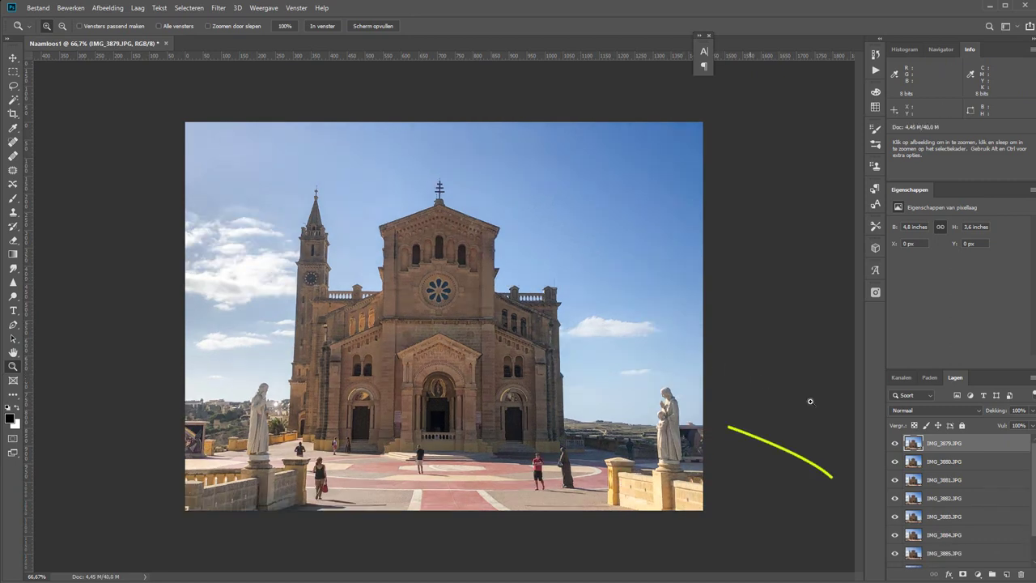
# Alt-click to show IMG_3885 alone, then restore all photo layers.
pyautogui.scroll(-2, 981, 490)
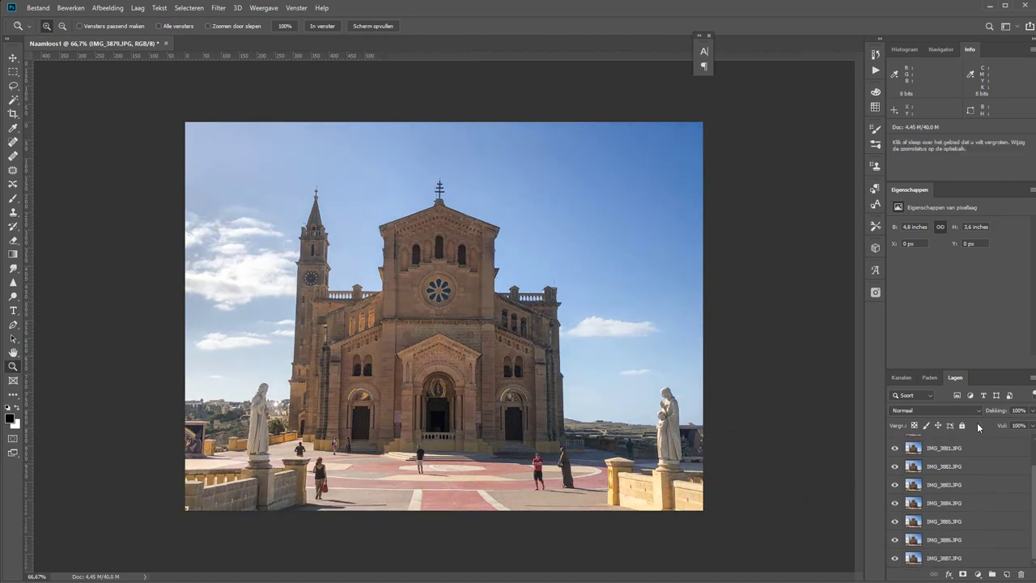
pyautogui.scroll(2, 978, 427)
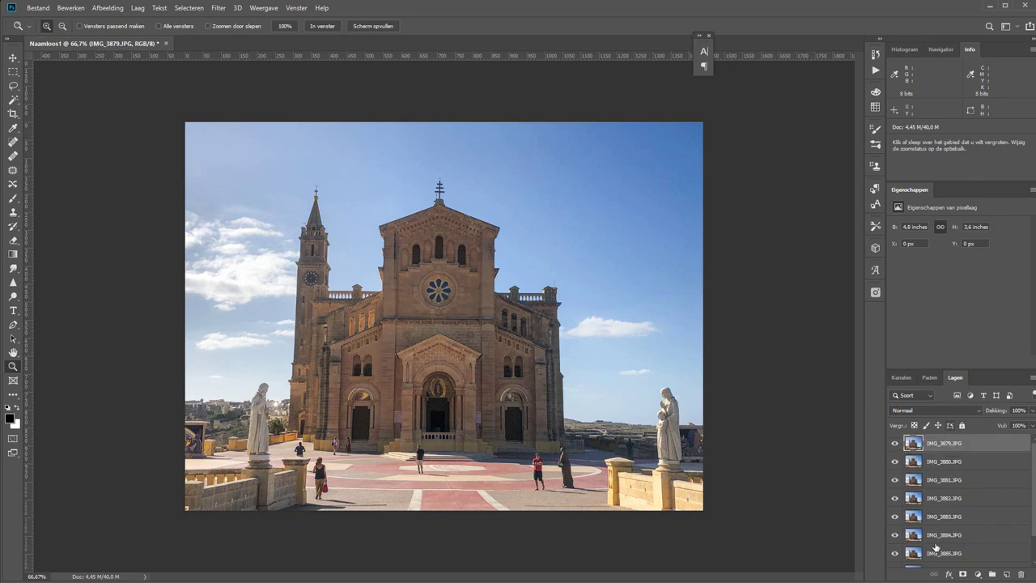
pyautogui.press('alt')
pyautogui.keyDown('alt'); pyautogui.click(895, 555); pyautogui.keyUp('alt')
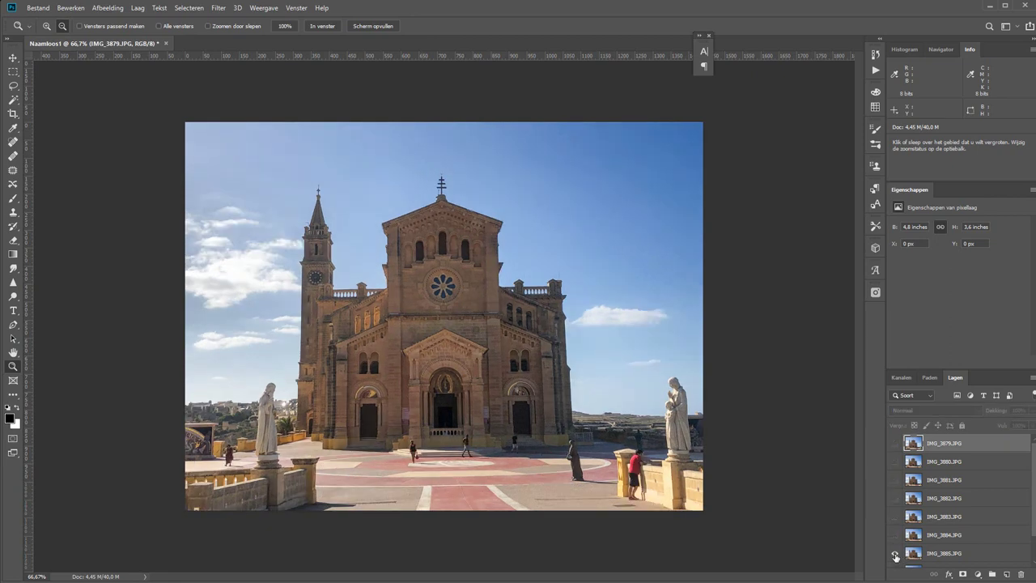
pyautogui.keyDown('alt'); pyautogui.click(895, 555); pyautogui.keyUp('alt')
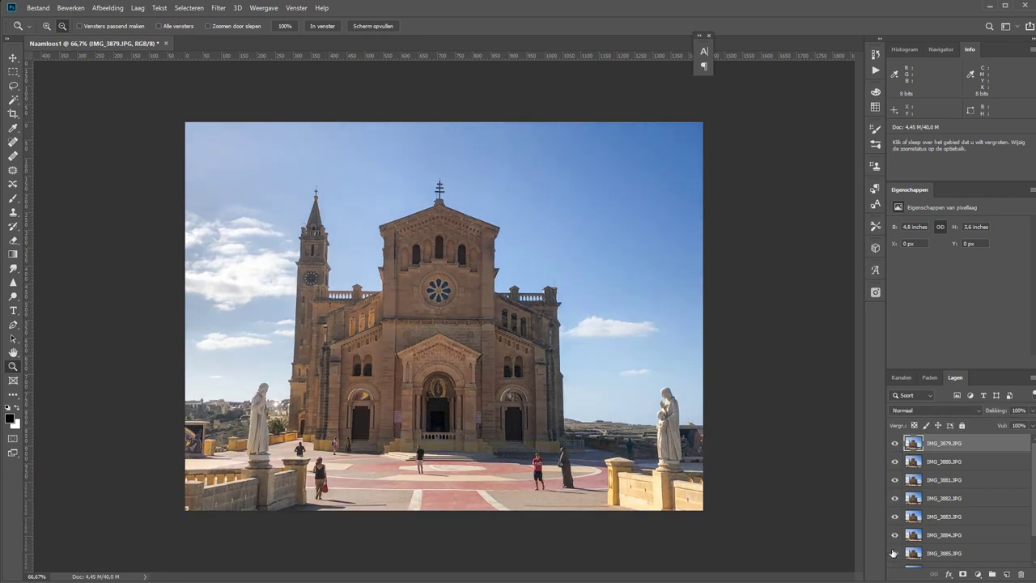
# Toggle the top IMG_3879 layer to compare it, then select all nine photo layers.
pyautogui.click(895, 443)
pyautogui.click(895, 443)
pyautogui.click(894, 444)
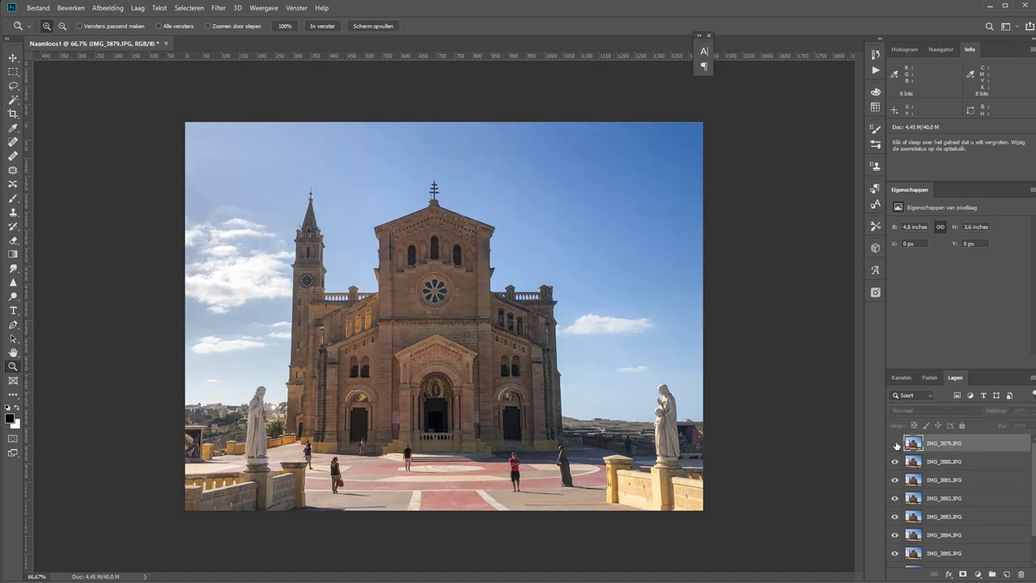
pyautogui.click(895, 444)
pyautogui.click(896, 444)
pyautogui.click(895, 443)
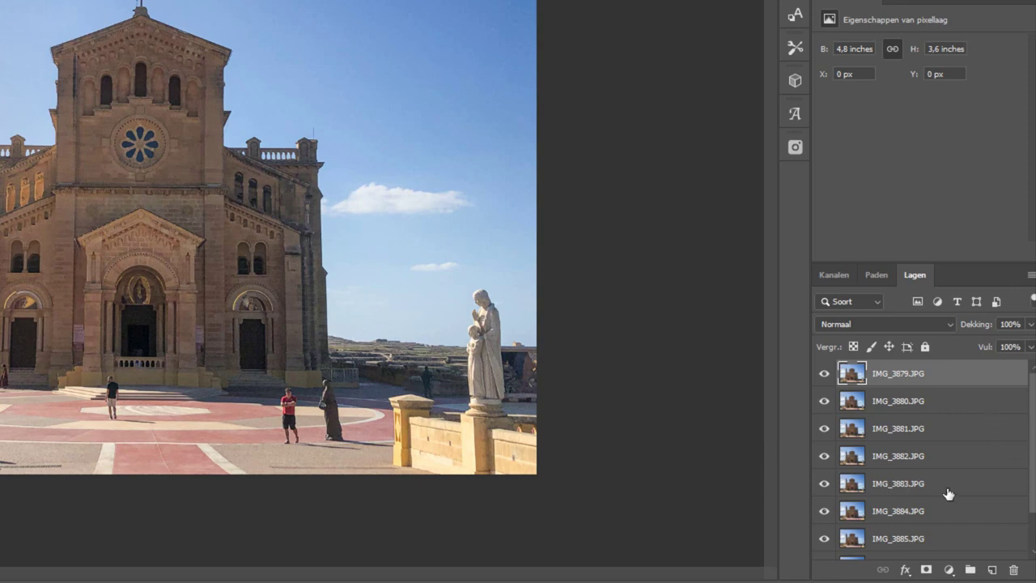
pyautogui.scroll(-2, 1033, 517)
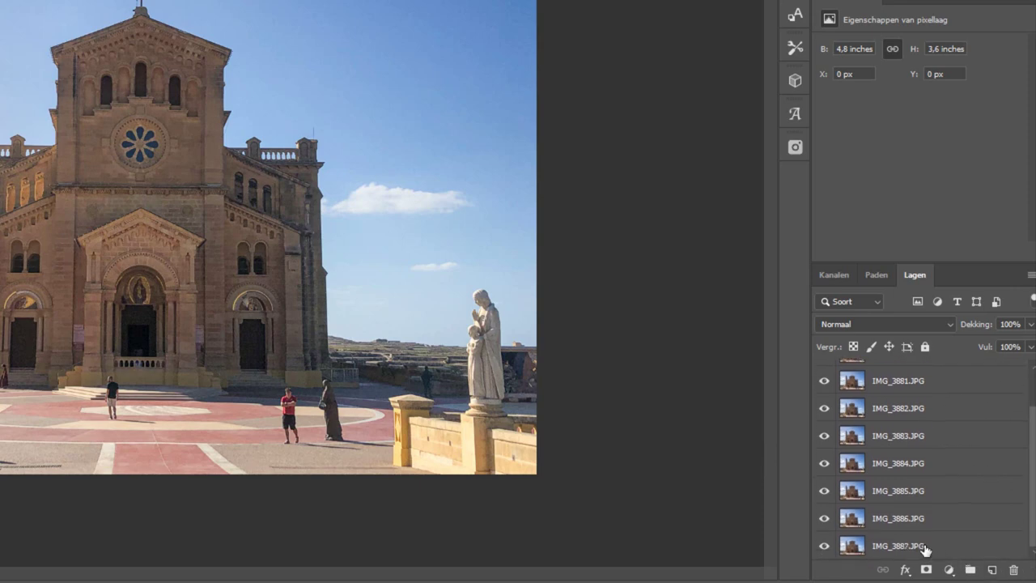
pyautogui.keyDown('shift'); pyautogui.click(946, 548); pyautogui.keyUp('shift')
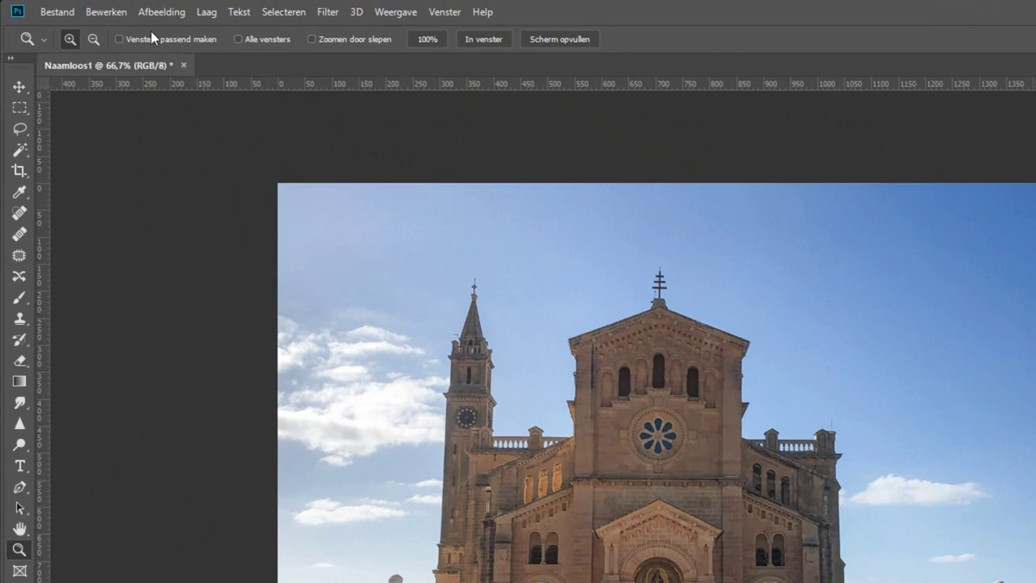
# Auto-align the nine layers with Bewerken > Lagen automatisch uitlijnen using Automatisch projection.
pyautogui.click(114, 15)
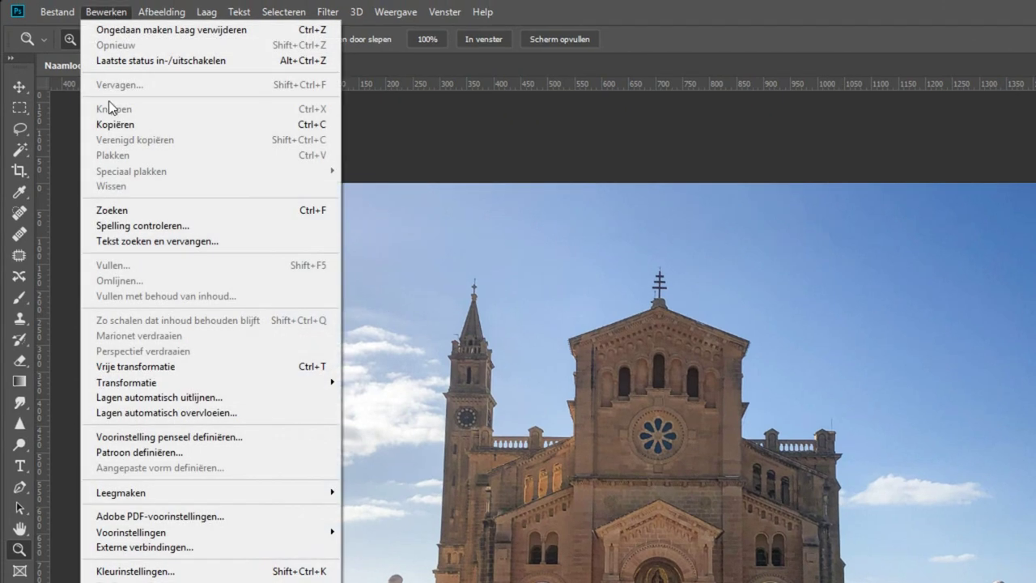
pyautogui.click(159, 398)
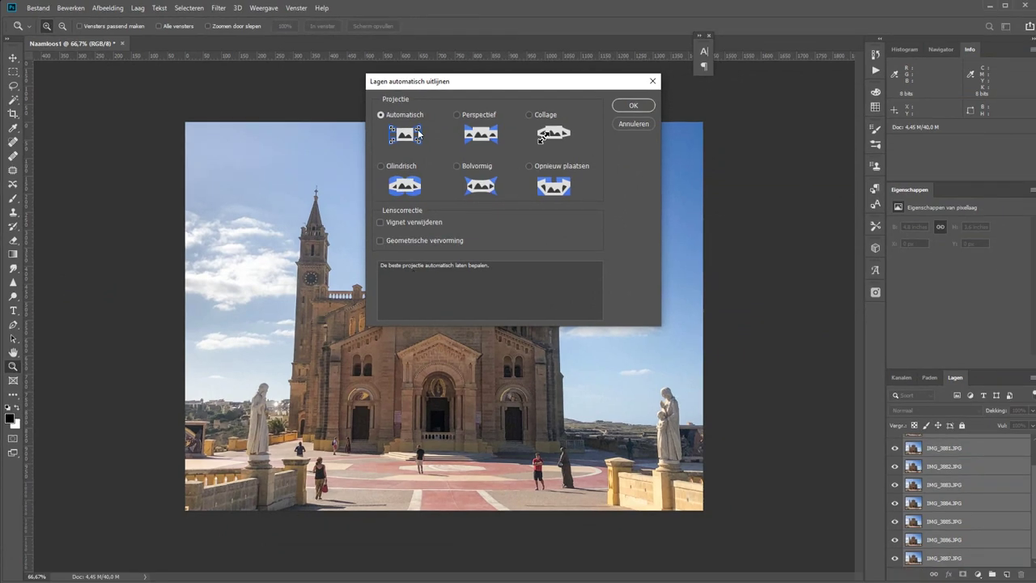
pyautogui.click(632, 106)
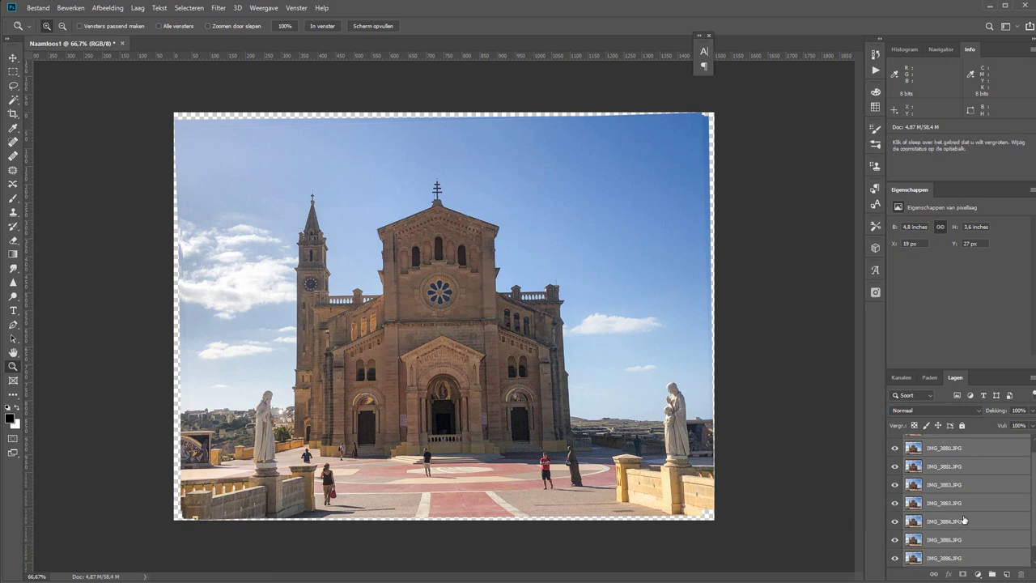
# Hide IMG_3879 through IMG_3882 in turn to check alignment, then show them again.
pyautogui.scroll(2, 895, 460)
pyautogui.click(895, 443)
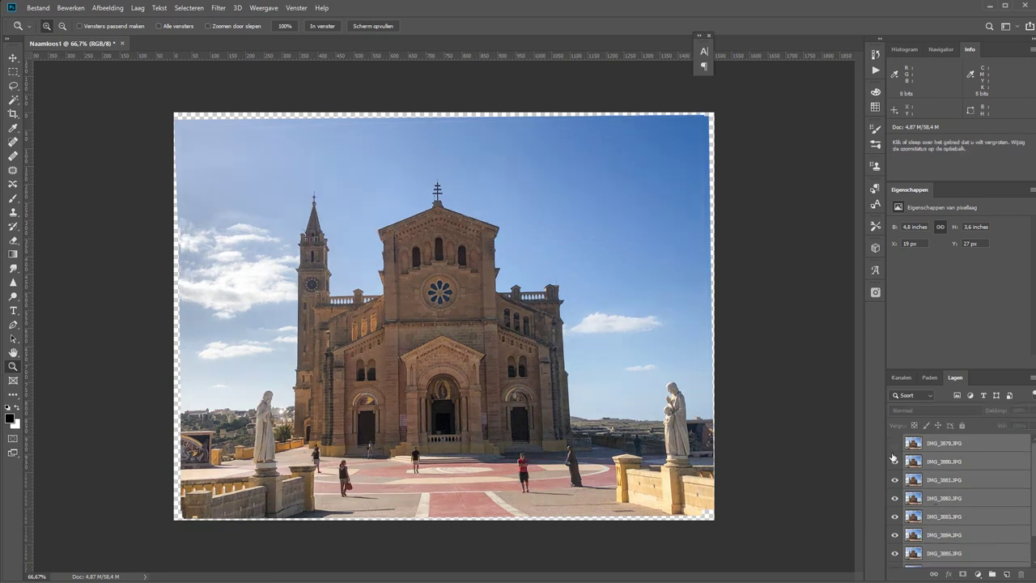
pyautogui.click(894, 461)
pyautogui.click(895, 479)
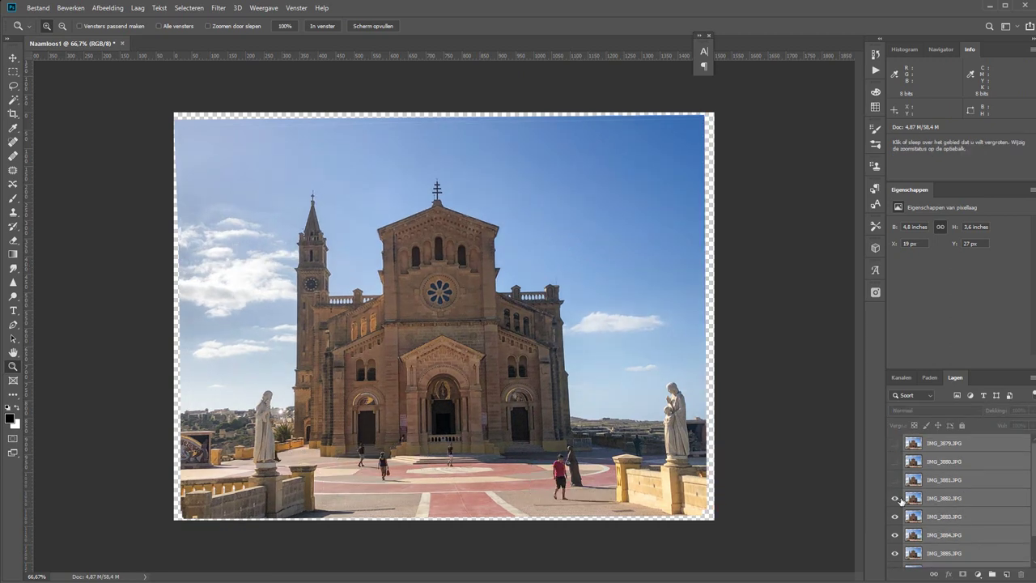
pyautogui.click(895, 497)
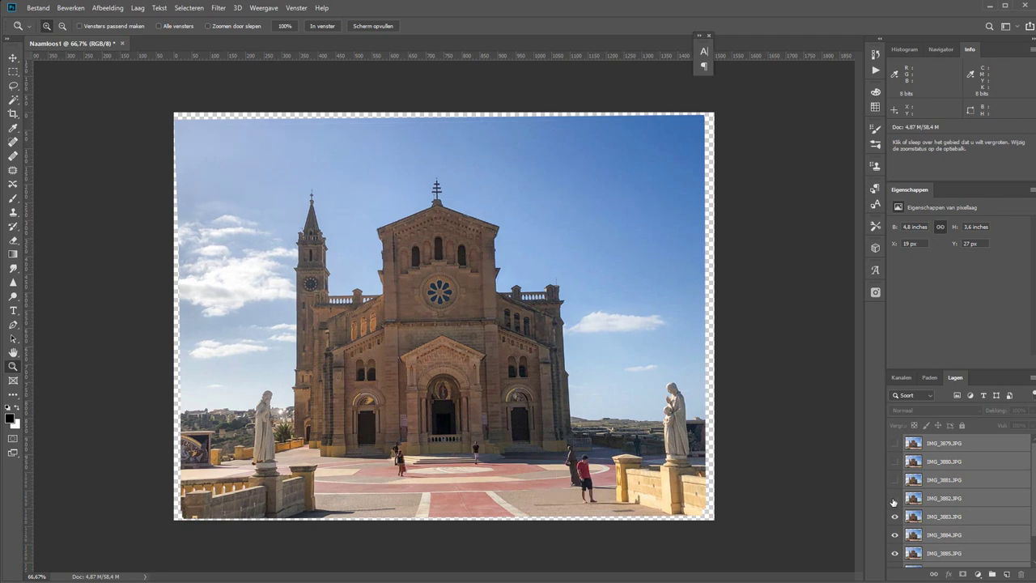
pyautogui.click(895, 498)
pyautogui.click(895, 479)
pyautogui.click(895, 461)
pyautogui.click(895, 443)
pyautogui.click(895, 444)
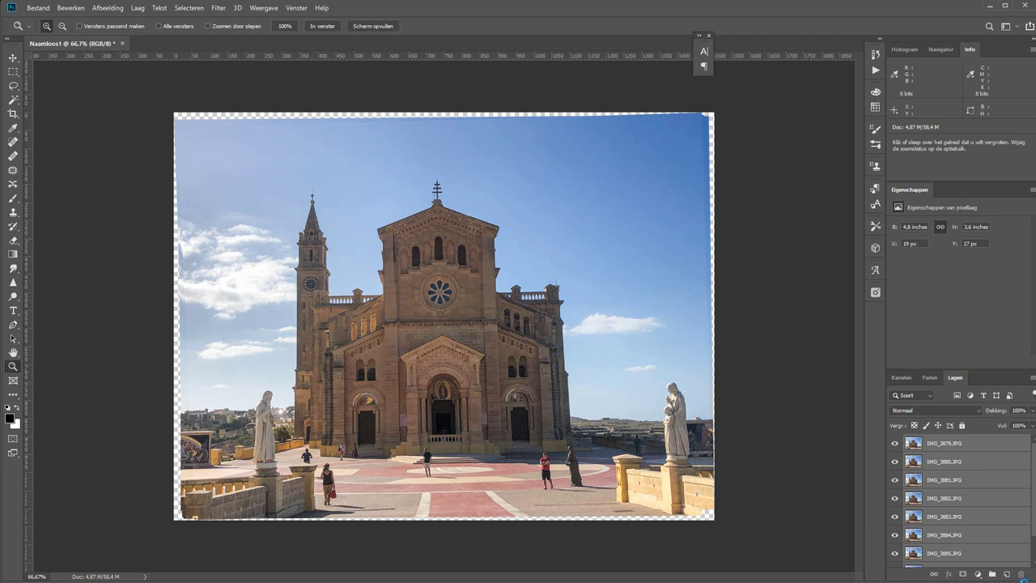
# Select all layers from IMG_3879 down to IMG_3887.
pyautogui.click(980, 445)
pyautogui.scroll(-2, 990, 542)
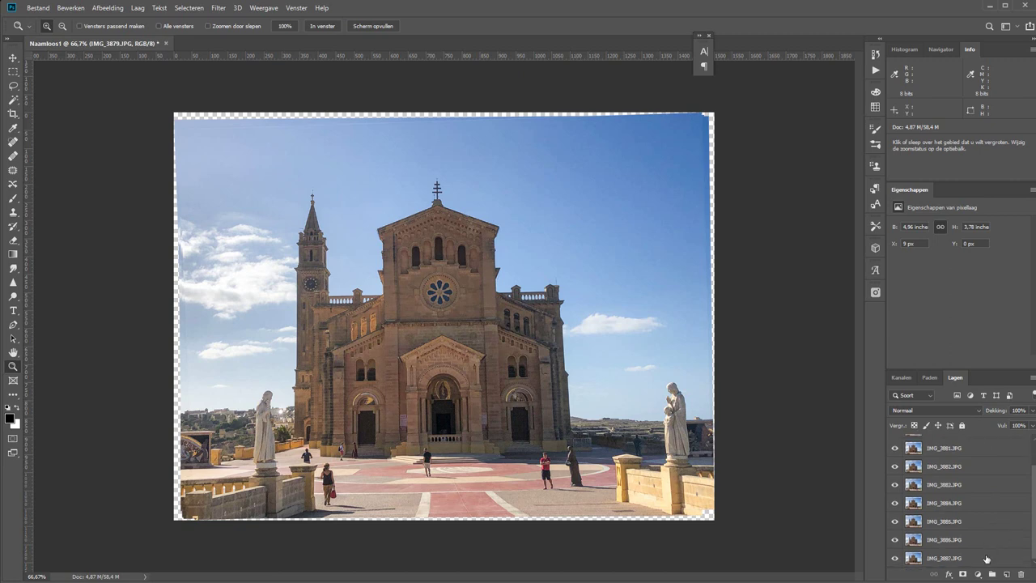
pyautogui.keyDown('shift'); pyautogui.click(978, 564); pyautogui.keyUp('shift')
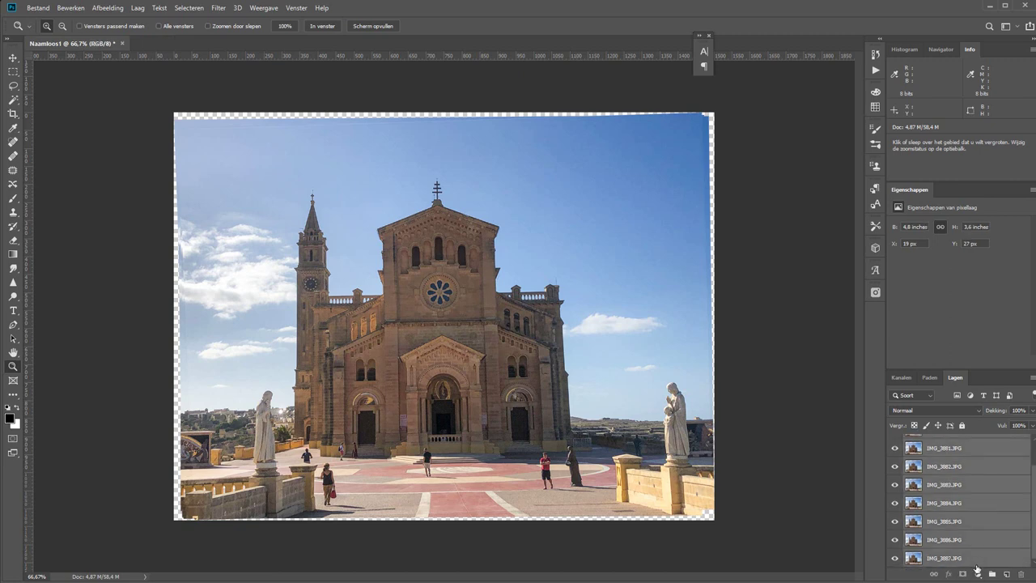
# Convert the selected layers into smart object IMG_3879.JPG, inspect its .psb contents, then close it.
pyautogui.rightClick(946, 469)
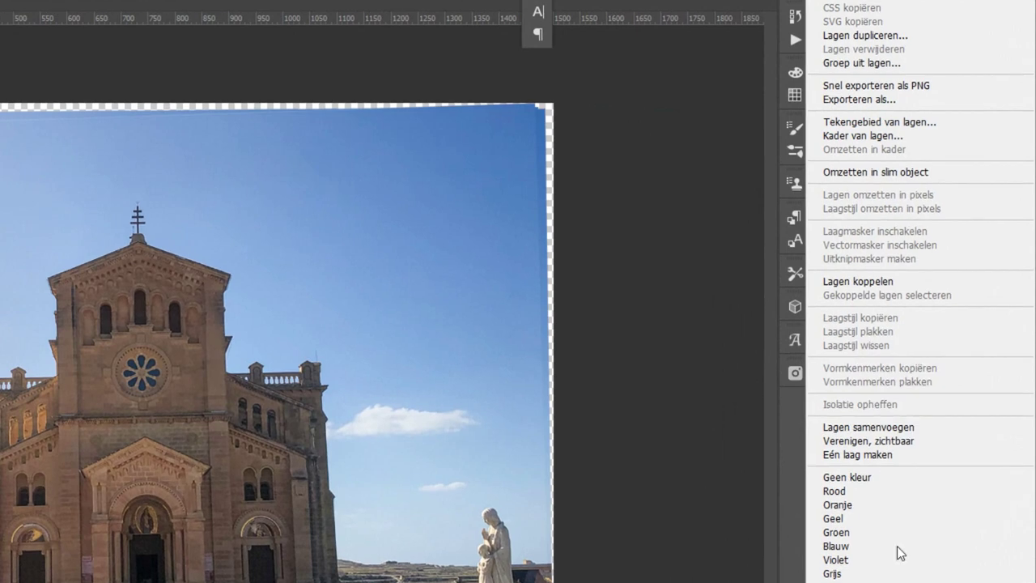
pyautogui.click(877, 173)
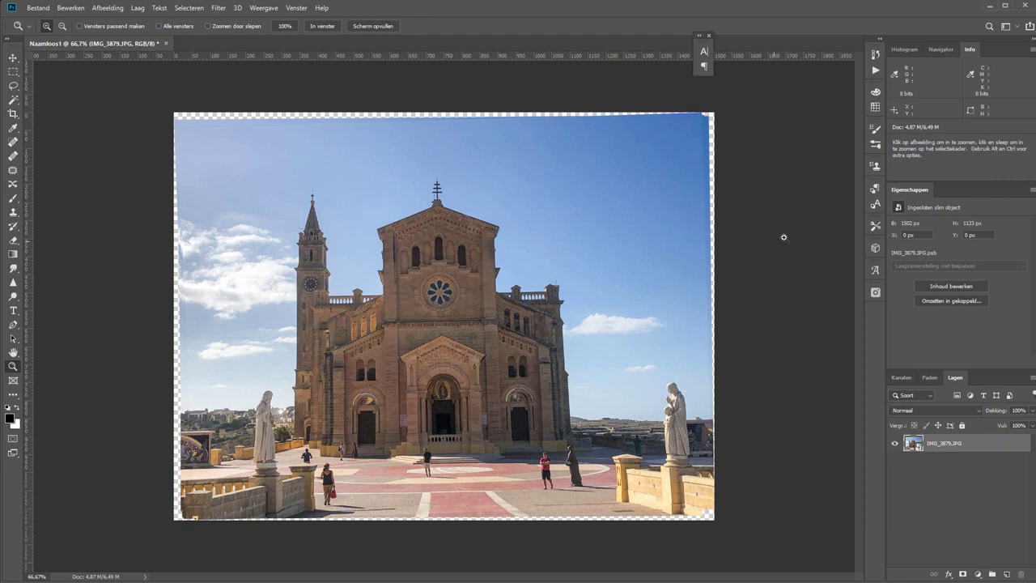
pyautogui.doubleClick(909, 442)
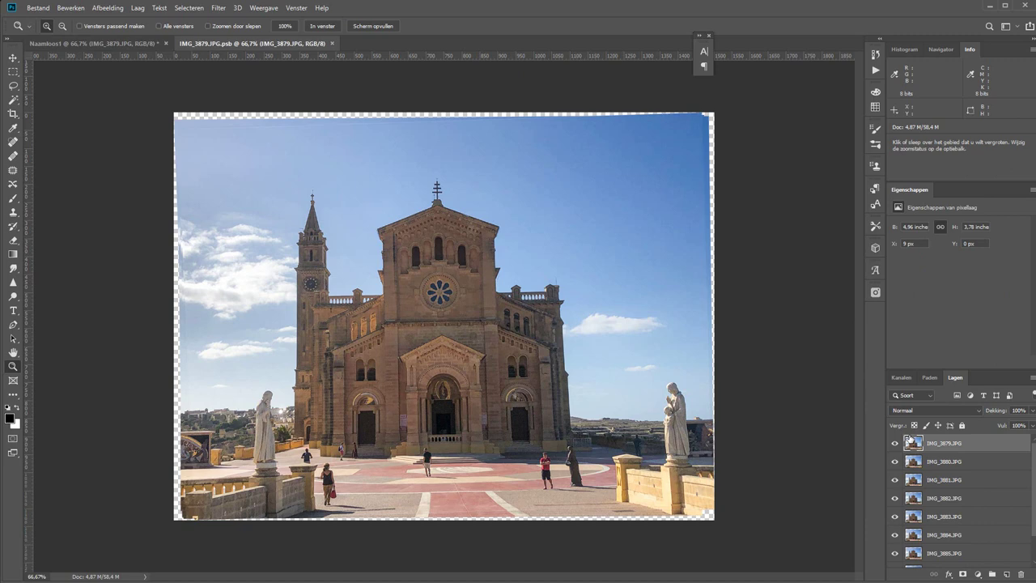
pyautogui.scroll(-2, 1006, 559)
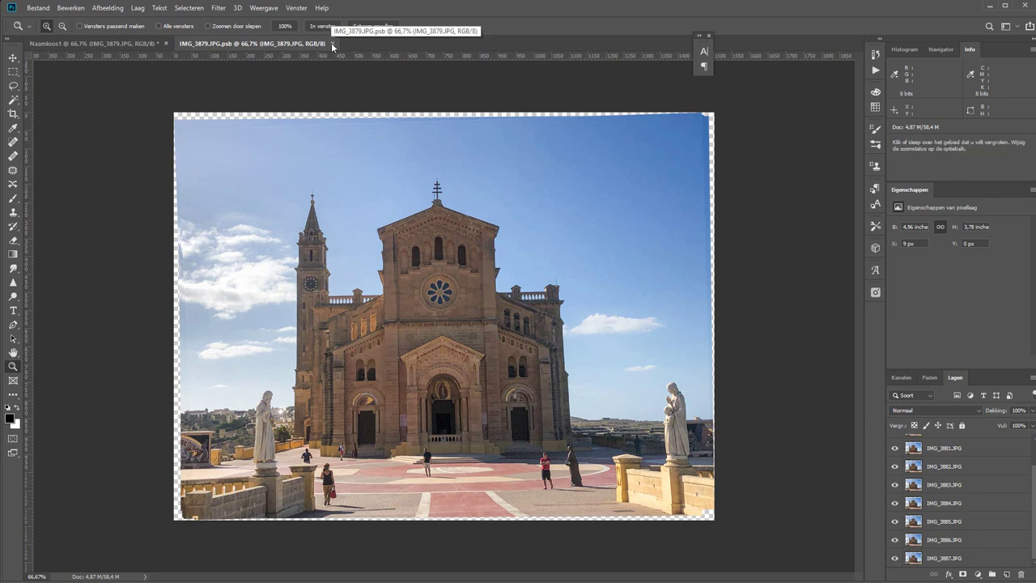
pyautogui.click(331, 43)
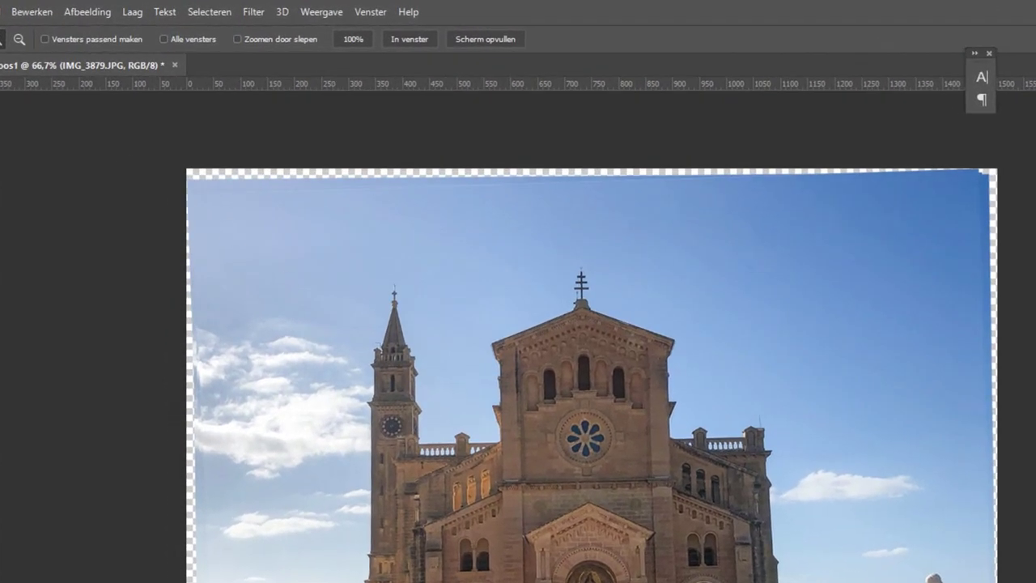
# Set the smart object's stack mode to Mediaan (Median) via Laag > Slimme objecten > Stapelmodus.
pyautogui.click(130, 12)
pyautogui.moveTo(194, 99)
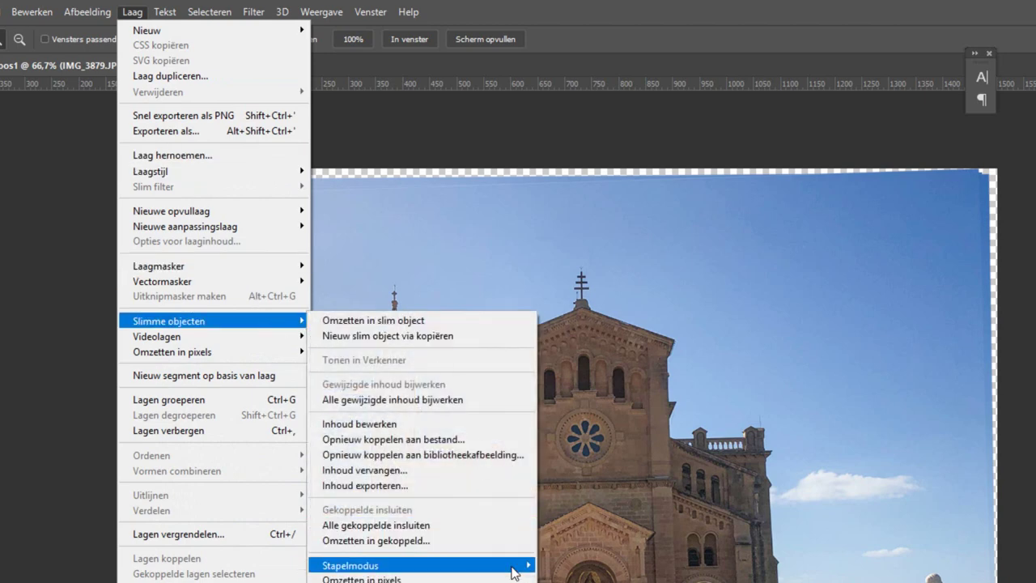
pyautogui.moveTo(443, 343)
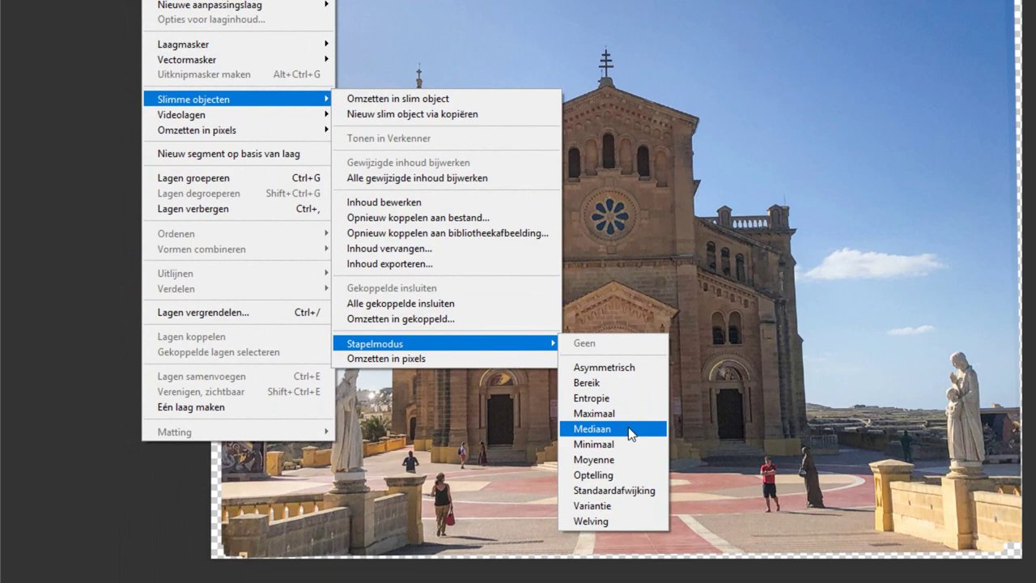
pyautogui.click(631, 435)
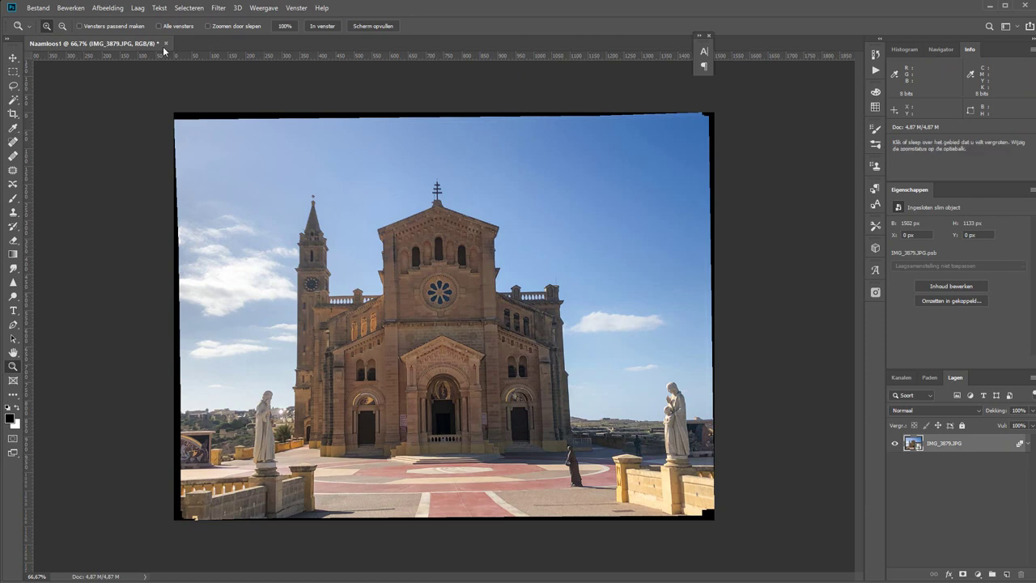
# Crop the canvas to a 4:3 area that trims the transparent edges.
pyautogui.press('c')
pyautogui.moveTo(179, 127)
pyautogui.mouseDown()
pyautogui.moveTo(698, 517)
pyautogui.moveTo(712, 500)
pyautogui.mouseUp()
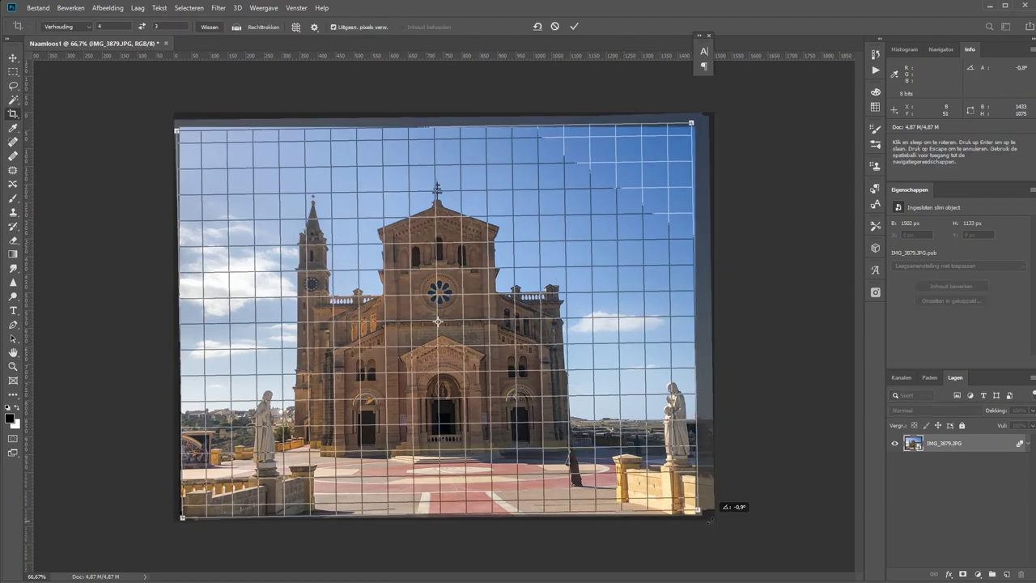
pyautogui.moveTo(438, 321); pyautogui.dragTo(445, 317)
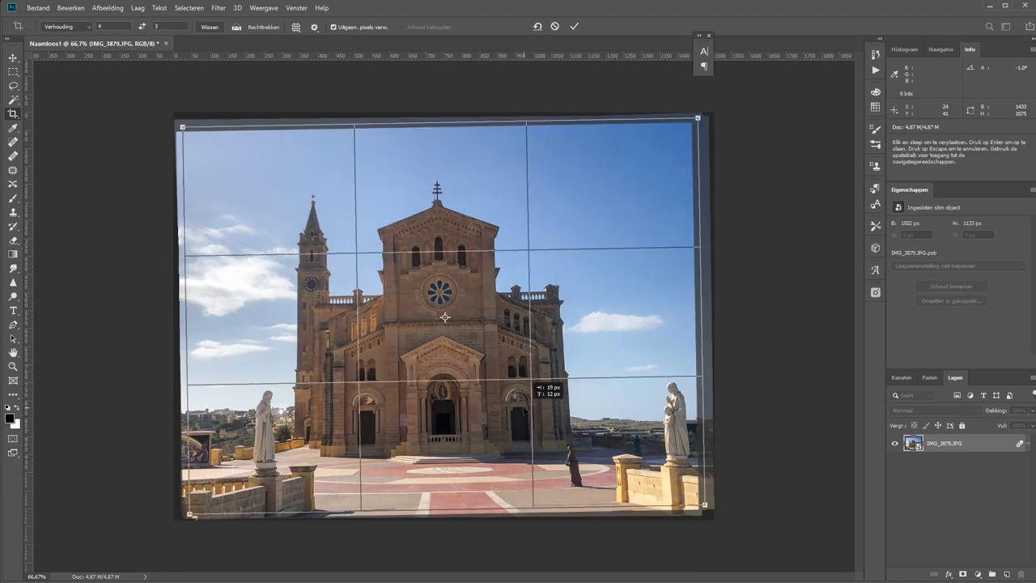
pyautogui.press('Return')
# Apply a Perspective transform widening the photo's top to straighten the church.
pyautogui.hotkey('ctrl', 't')
pyautogui.rightClick(323, 200)
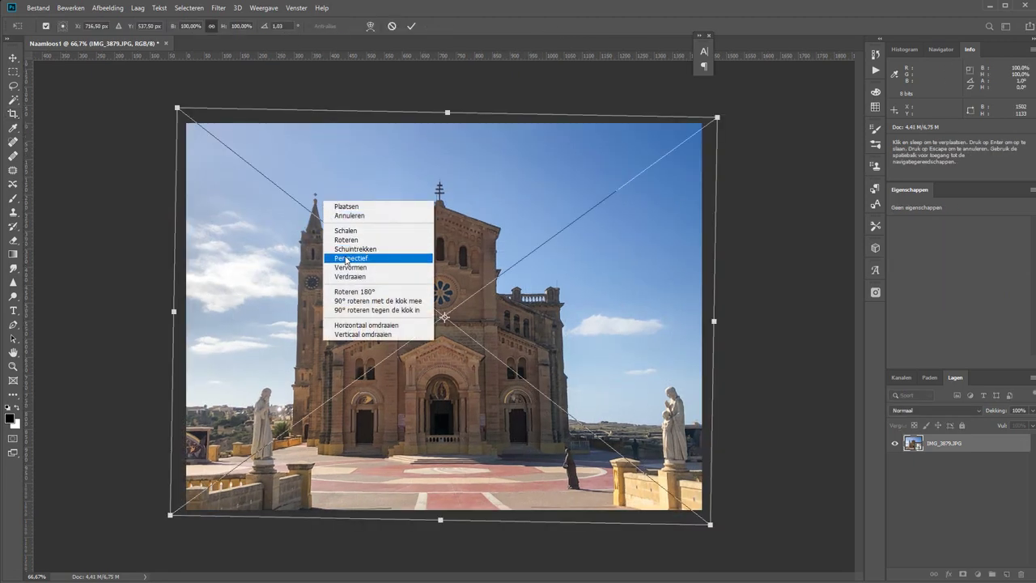
pyautogui.click(346, 258)
pyautogui.moveTo(176, 107); pyautogui.dragTo(166, 108)
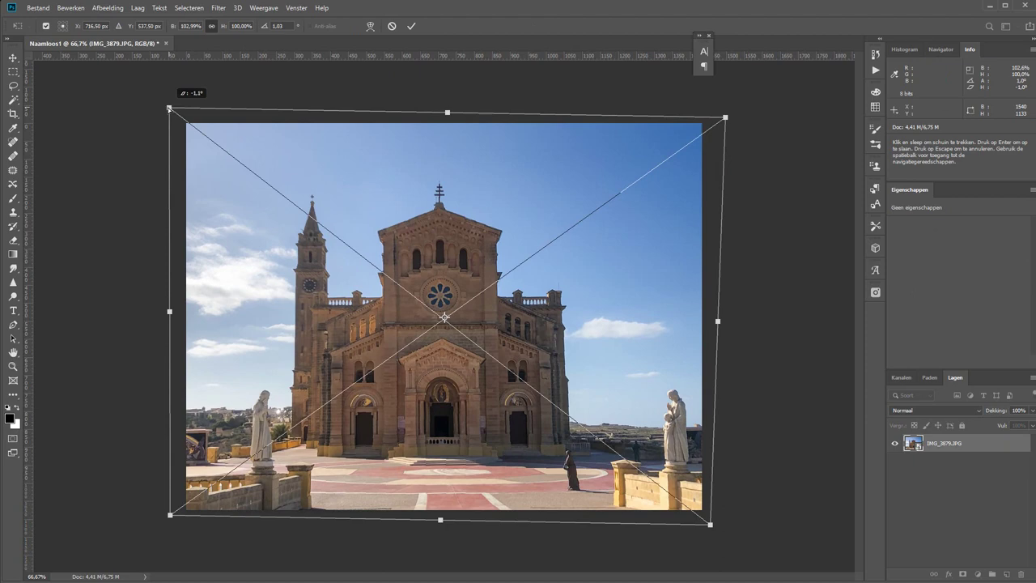
pyautogui.rightClick(359, 149)
pyautogui.press('Return')
# Stretch the photo slightly taller by raising its top edge.
pyautogui.press('v')
pyautogui.click(447, 105)
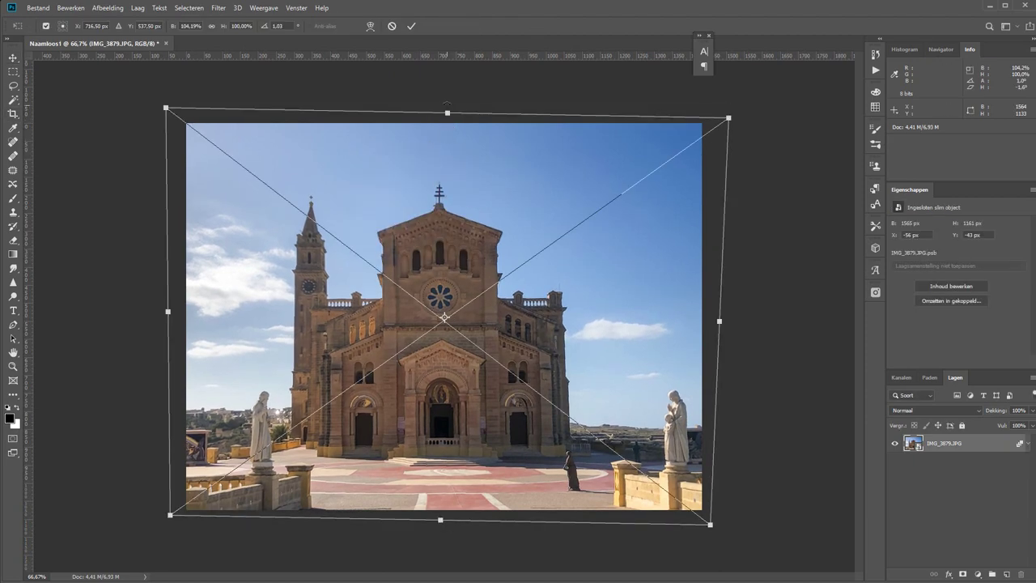
pyautogui.moveTo(446, 105); pyautogui.dragTo(447, 102)
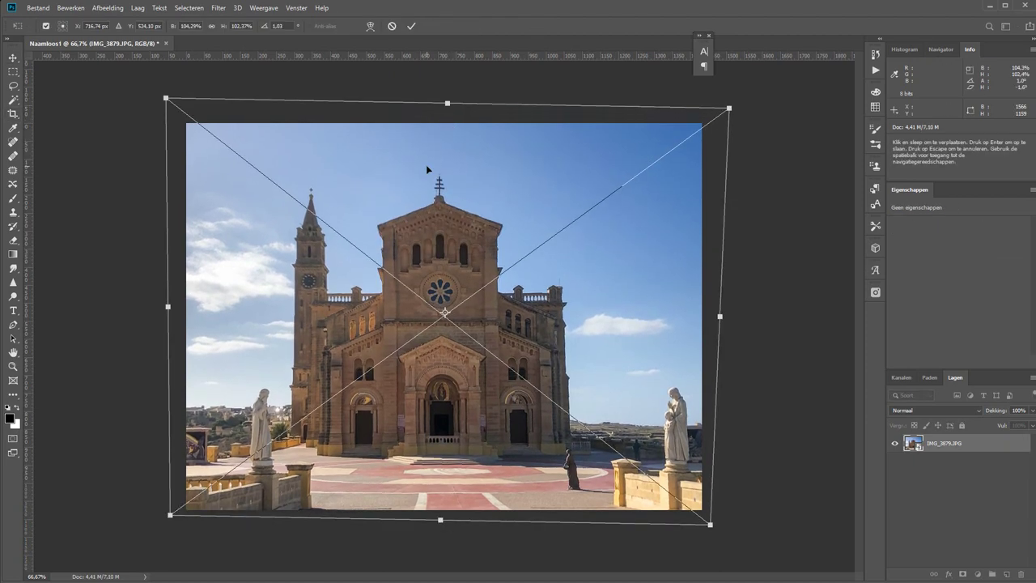
pyautogui.press('Return')
pyautogui.click(977, 573)
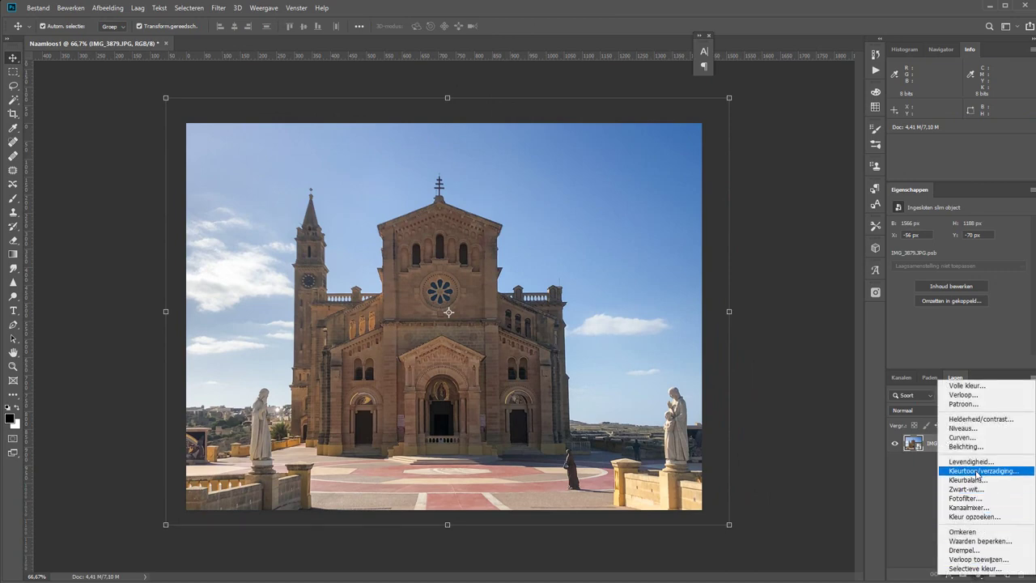
# Add a Curves layer with black point moved in and midtones raised, then a Brightness/Contrast layer.
pyautogui.click(963, 437)
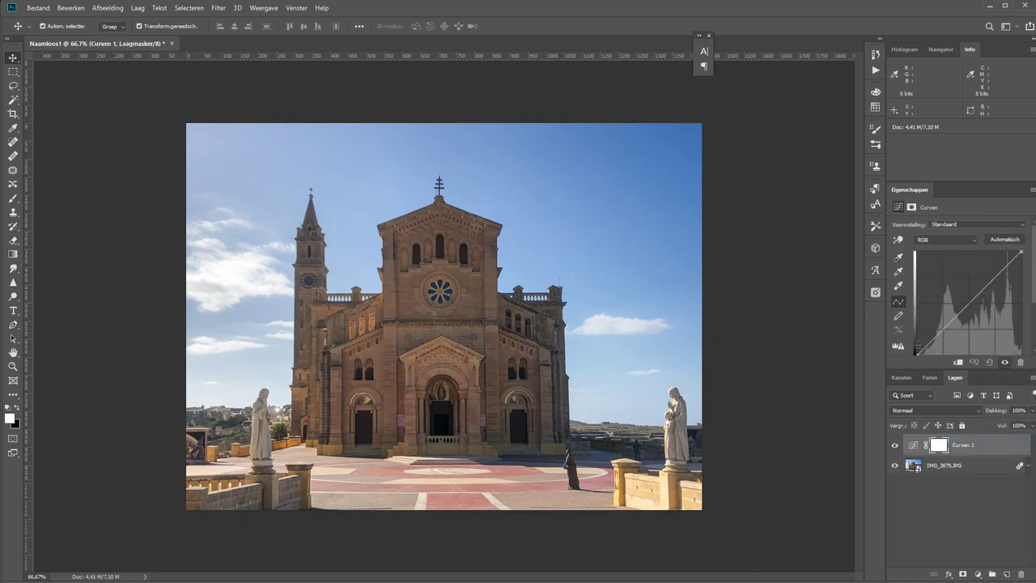
pyautogui.moveTo(919, 343); pyautogui.dragTo(924, 347)
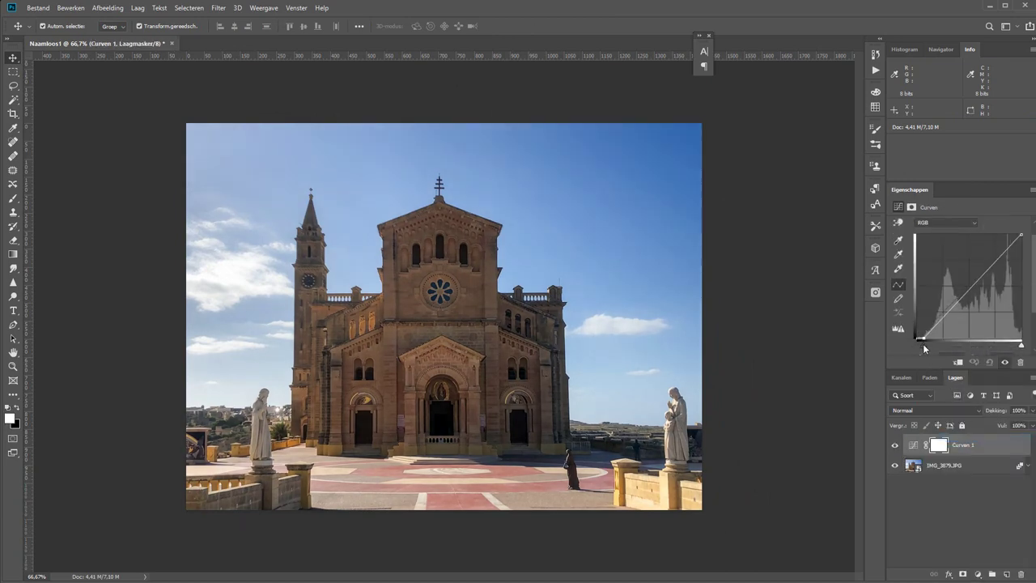
pyautogui.moveTo(966, 293); pyautogui.dragTo(962, 286)
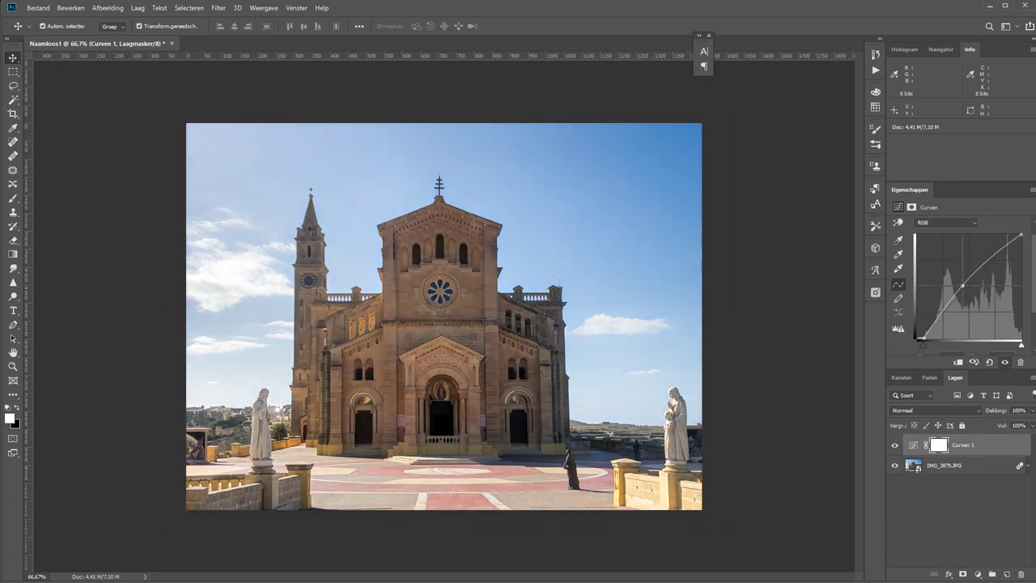
pyautogui.click(978, 574)
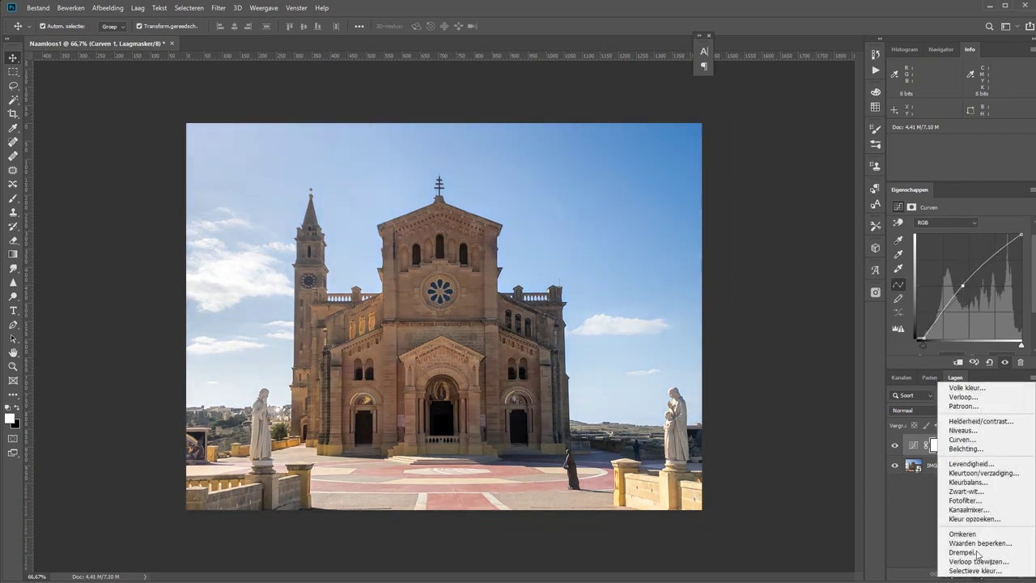
pyautogui.click(981, 420)
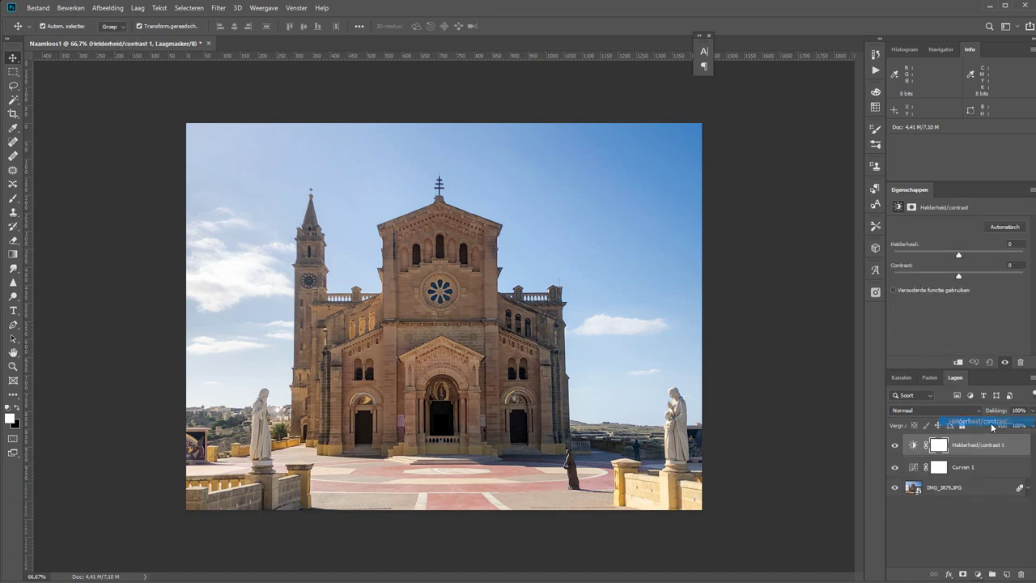